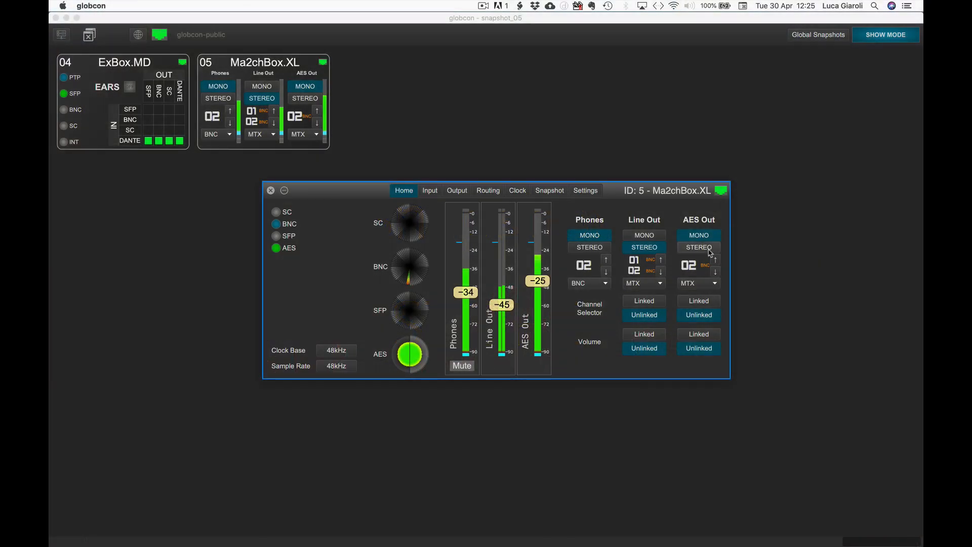
Switch the AES Out to stereo and create a new snapshot for the Ma2chBox.XL
left_click(699, 247)
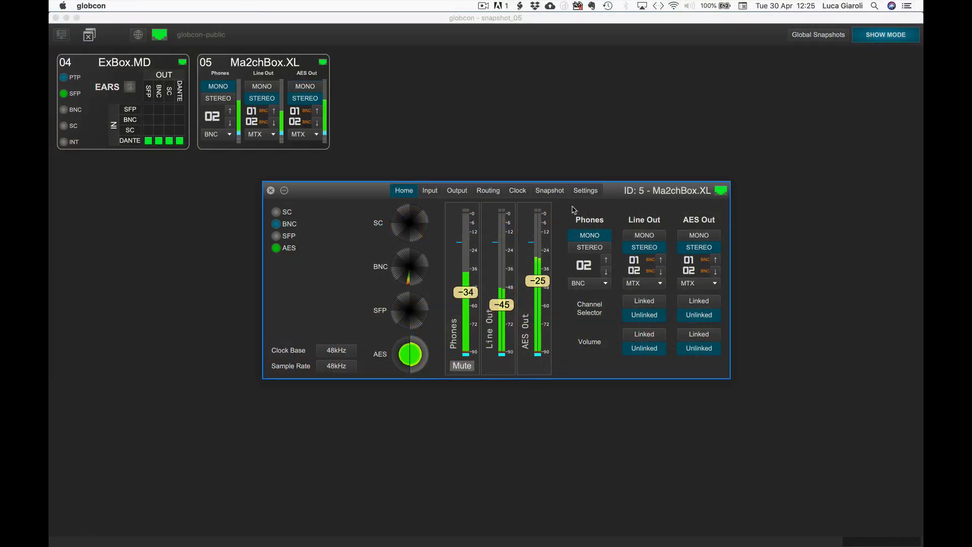
left_click(559, 193)
left_click(470, 316)
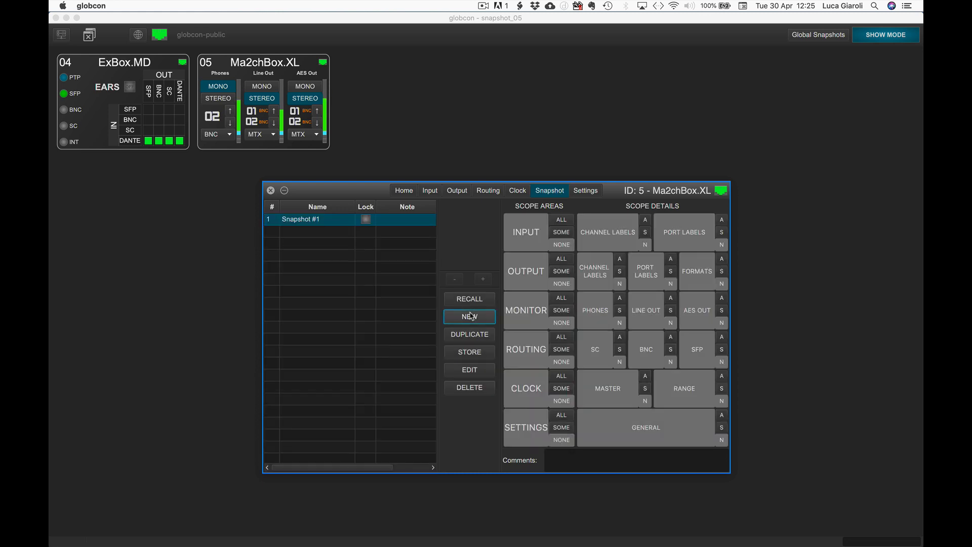
Scope Snapshot #1 to the Phones and Line Out channel selectors, AES Out mono/stereo mode, Line Out volume link and all three output volumes
left_click(596, 314)
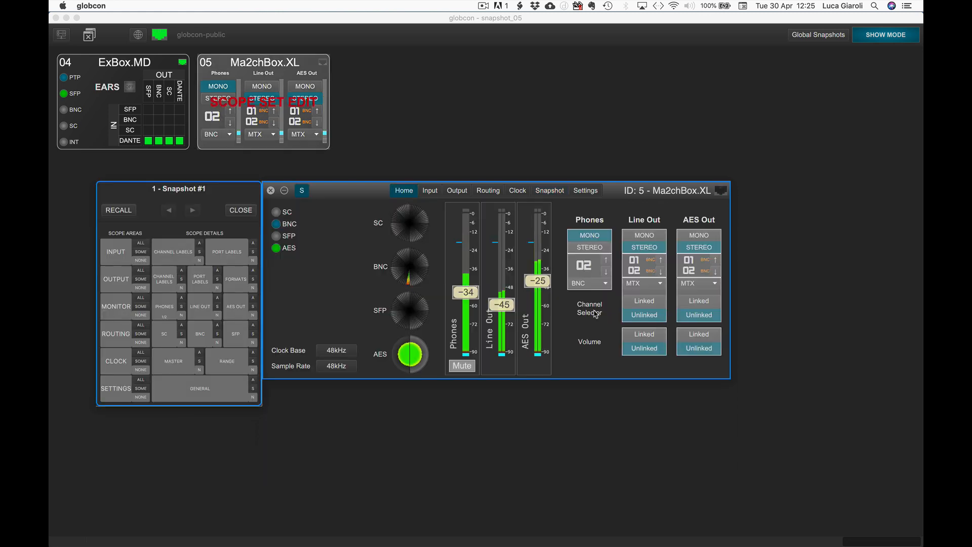
left_click(639, 267)
left_click(699, 241)
left_click(645, 344)
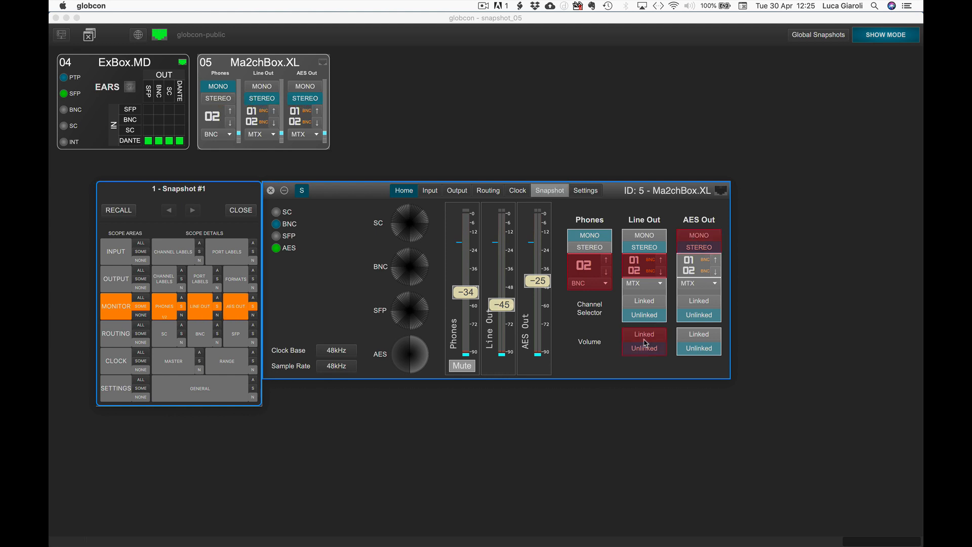
left_click(539, 283)
left_click(502, 305)
left_click(461, 293)
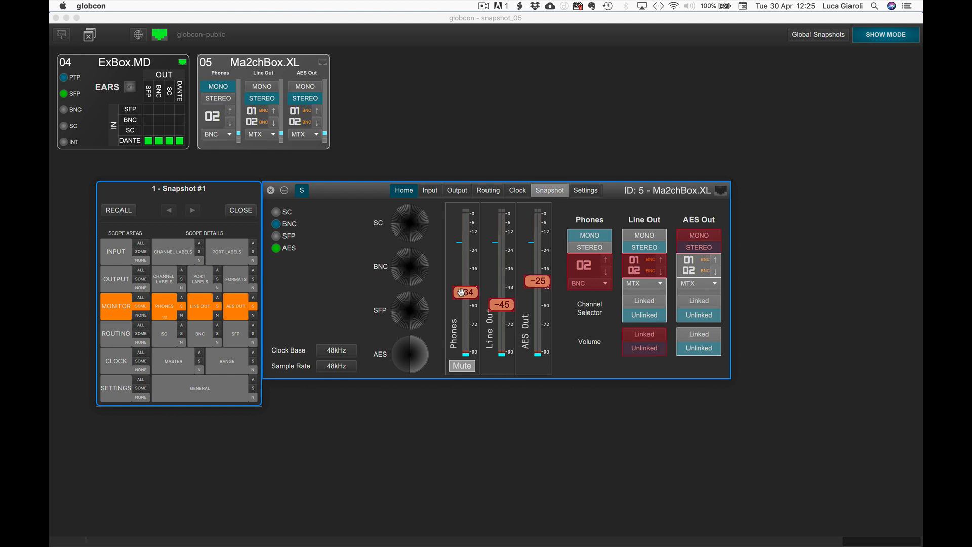
left_click(543, 192)
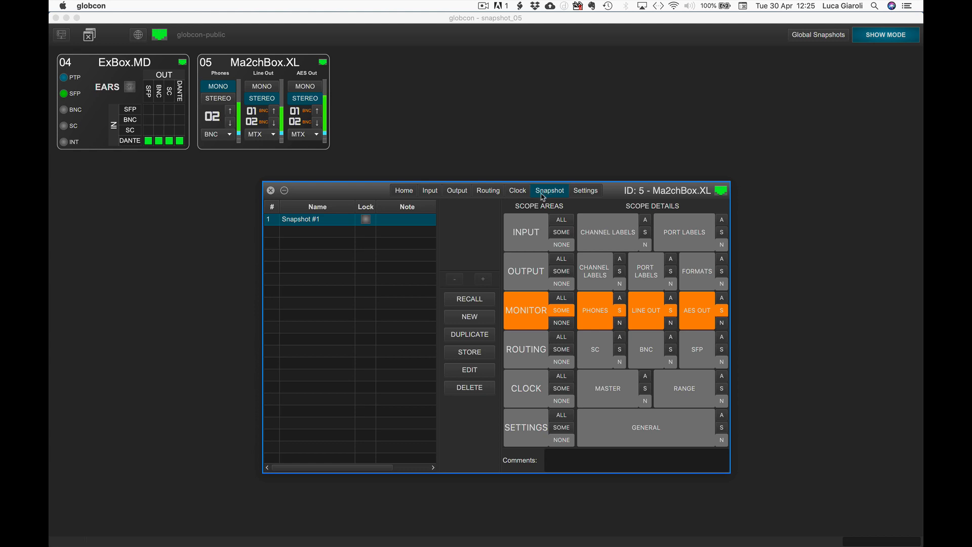
Set the volumes to -43 for Phones, -39 for Line Out and -36 for AES Out, and the Phones channel to 03
left_click(404, 190)
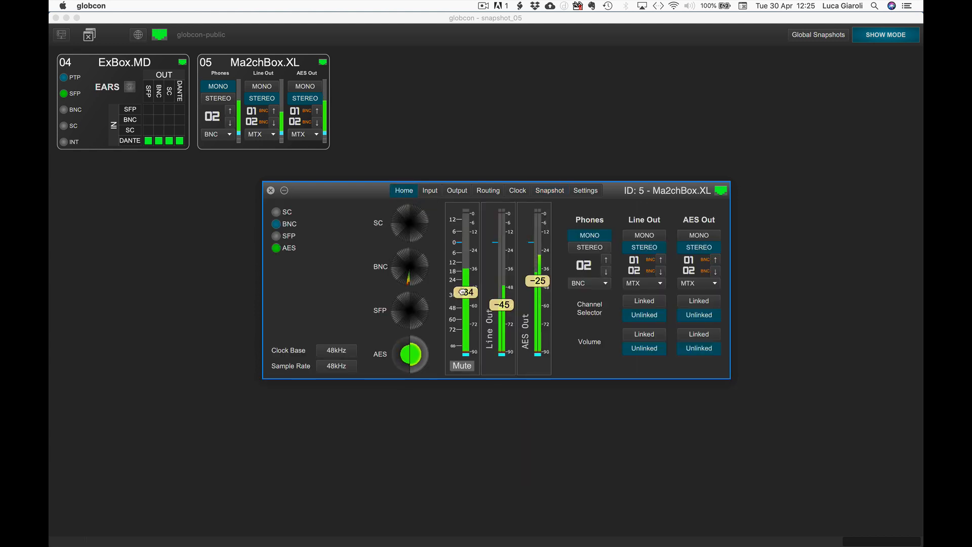
left_click_drag(462, 292, 545, 296)
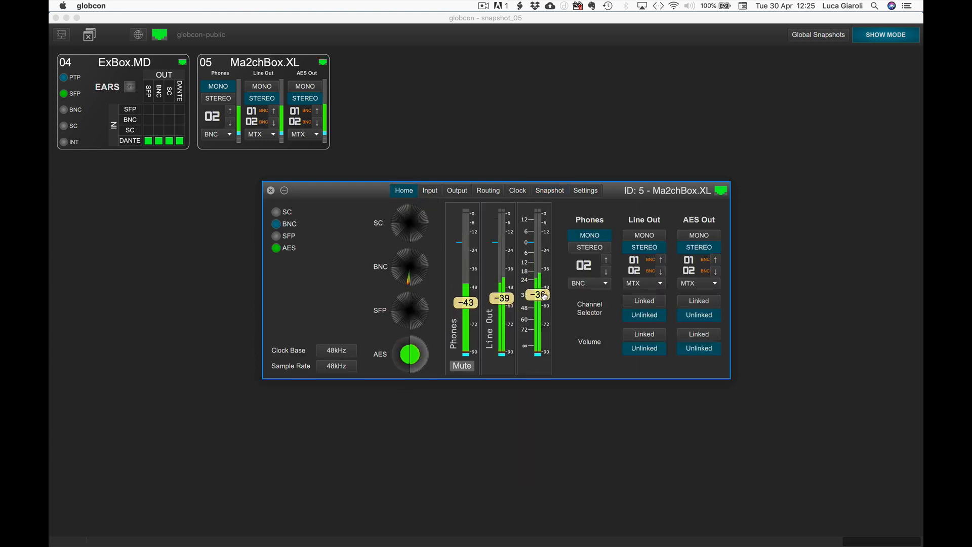
left_click(607, 259)
Store the current Ma2chBox.XL settings into Snapshot #1
left_click(558, 193)
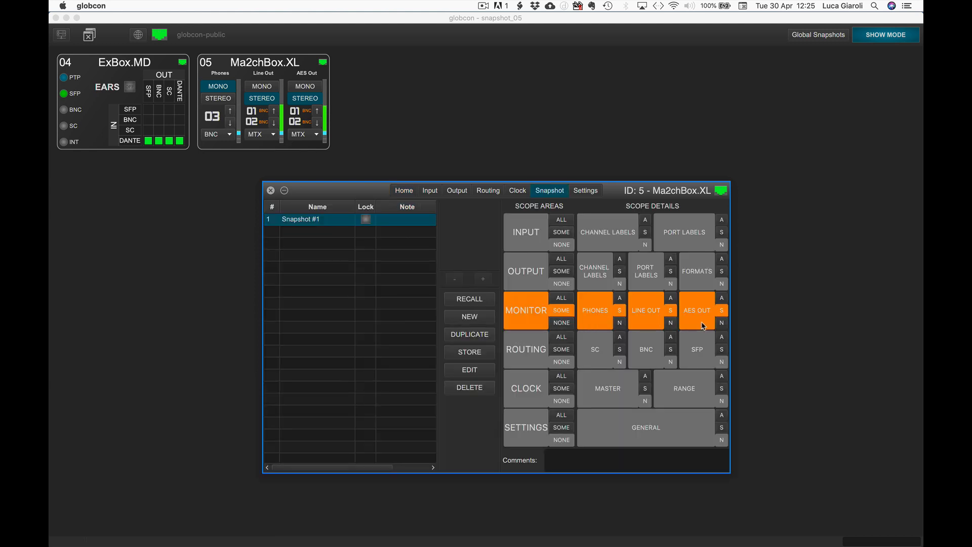
left_click(471, 356)
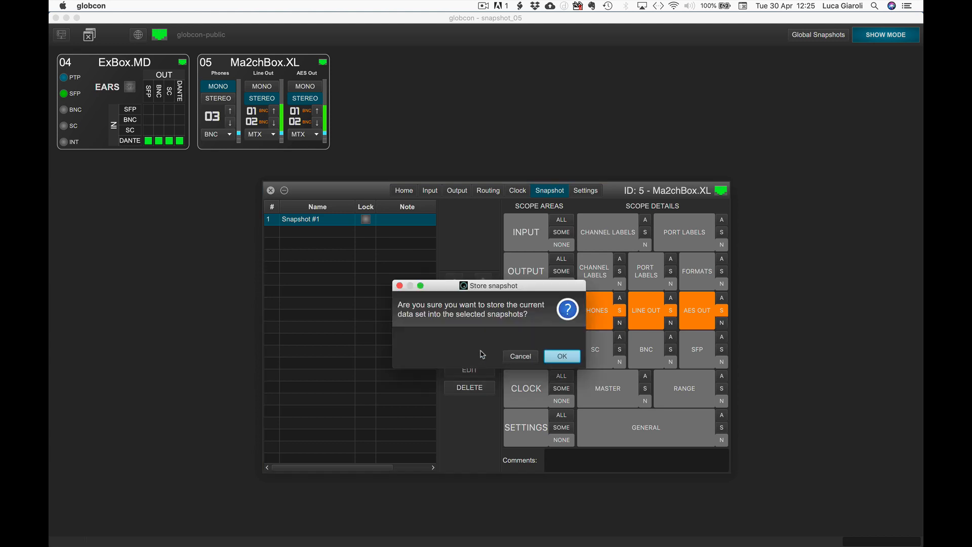
left_click(562, 356)
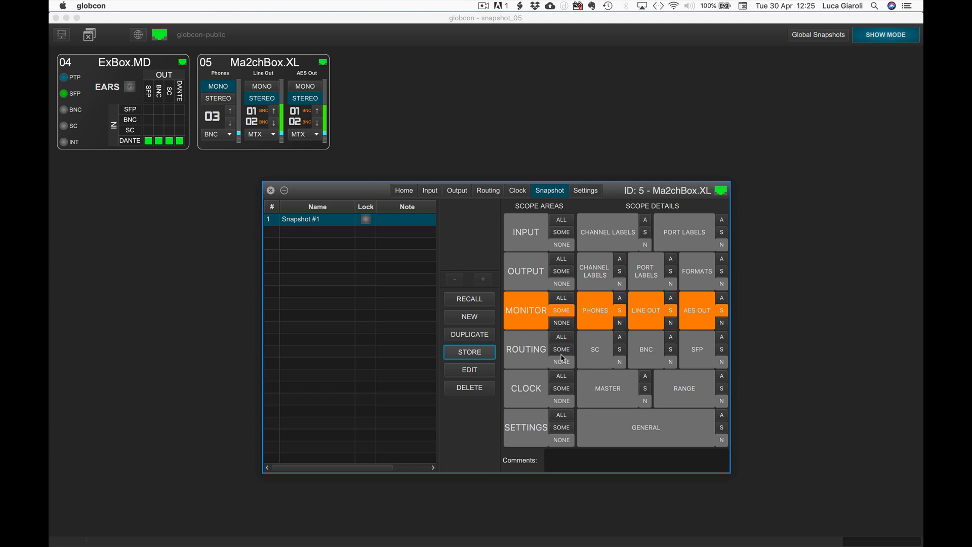
left_click(533, 316)
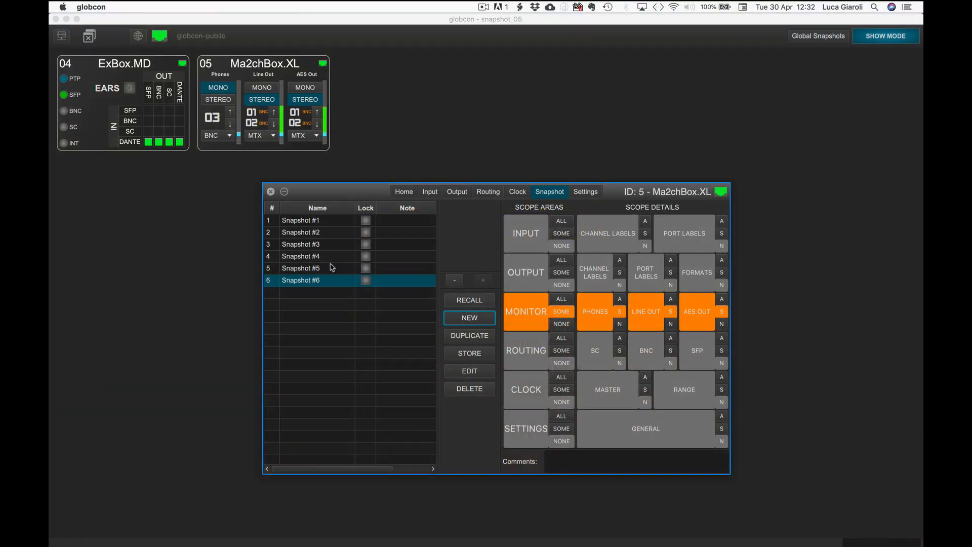
Delete Snapshot #4 from the Ma2chBox.XL snapshot list
left_click(330, 257)
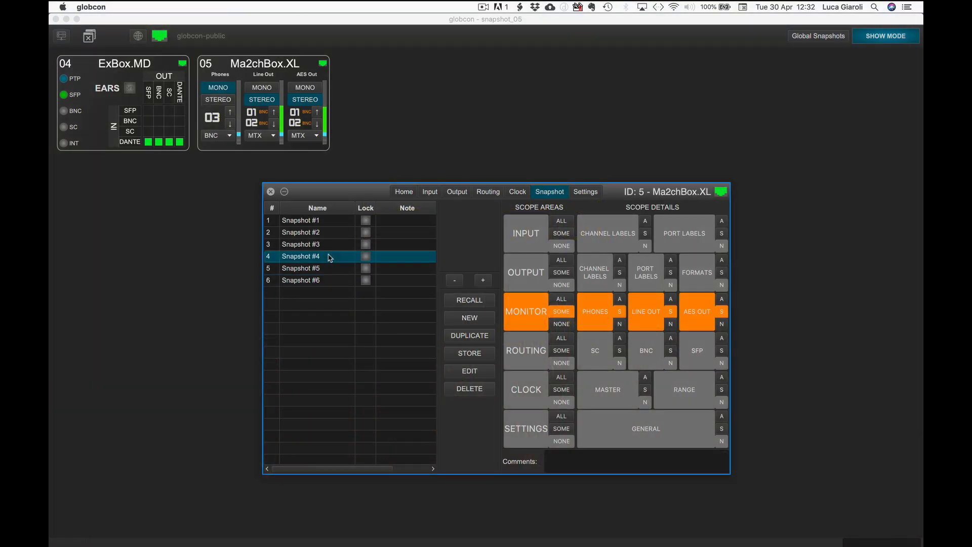
left_click(481, 390)
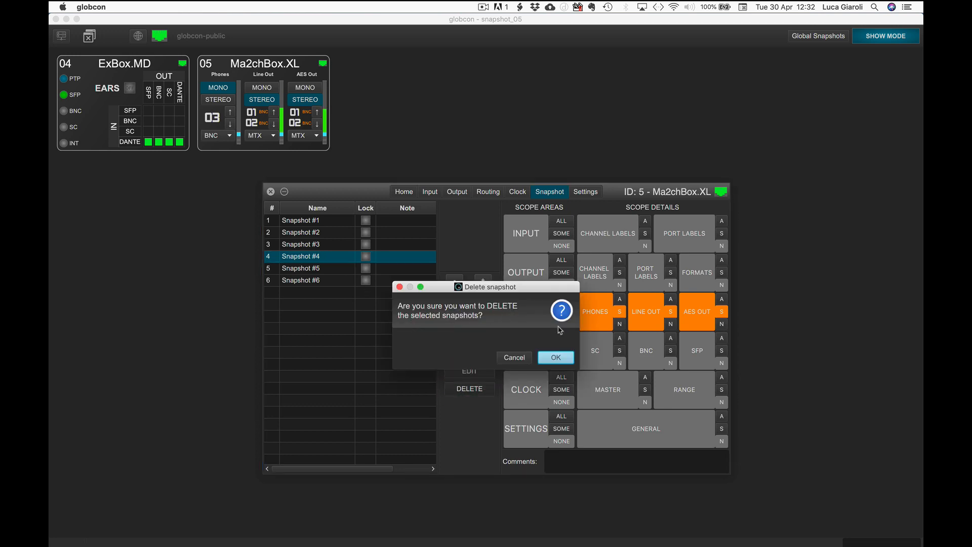
left_click(557, 358)
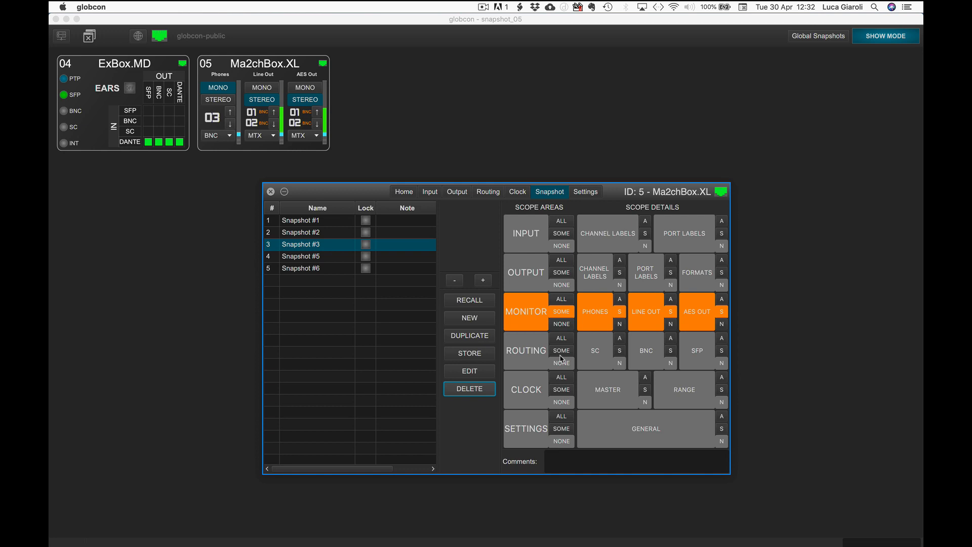
Delete Snapshot #2, Snapshot #3 and Snapshot #6 together
left_click(342, 270)
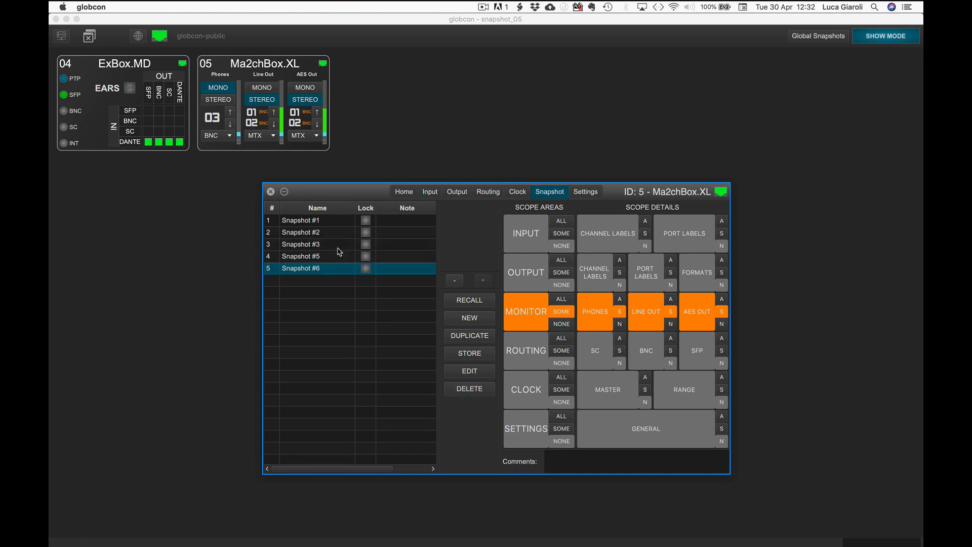
left_click(340, 245, "super")
left_click(338, 234, "super")
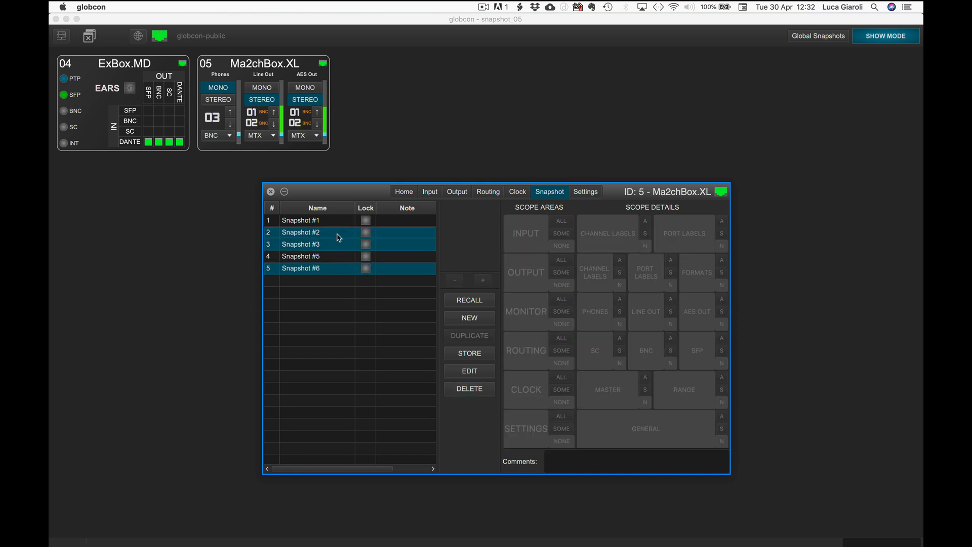
left_click(479, 389)
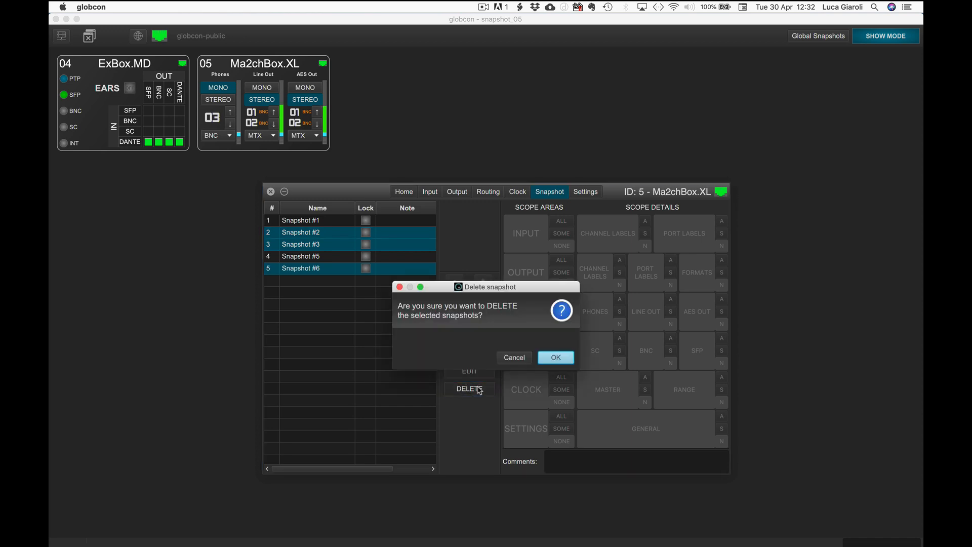
left_click(556, 357)
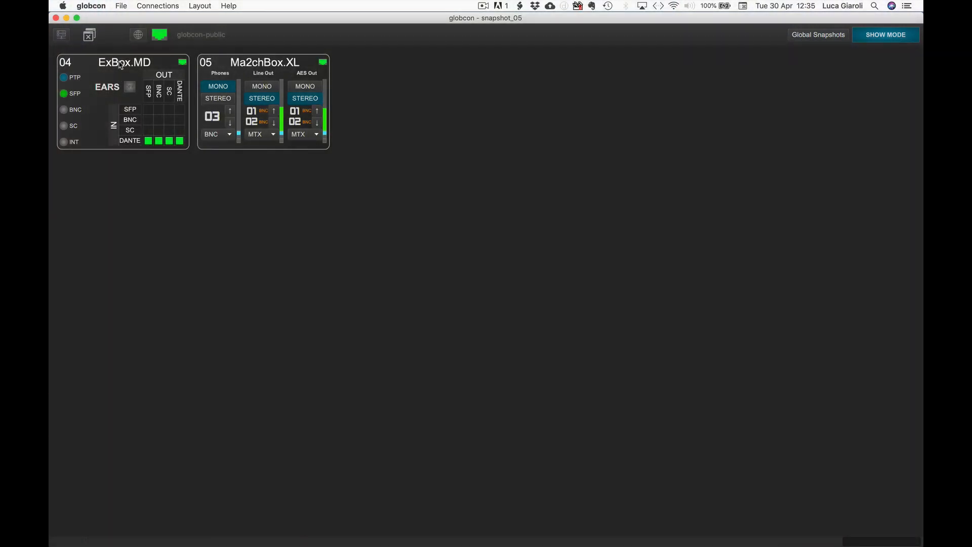
Create a new snapshot for the ExBox.MD and include all Dante routing in its scope
double_click(121, 65)
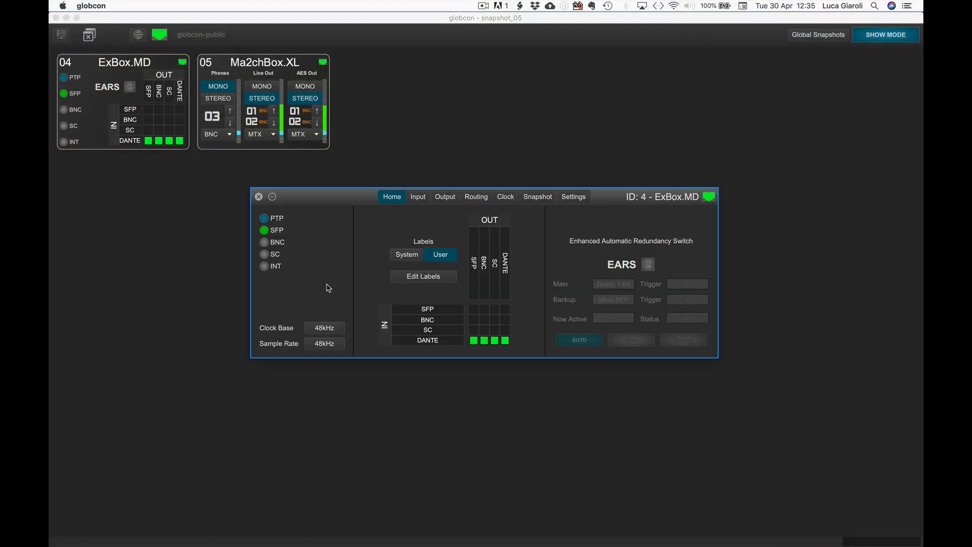
left_click(530, 197)
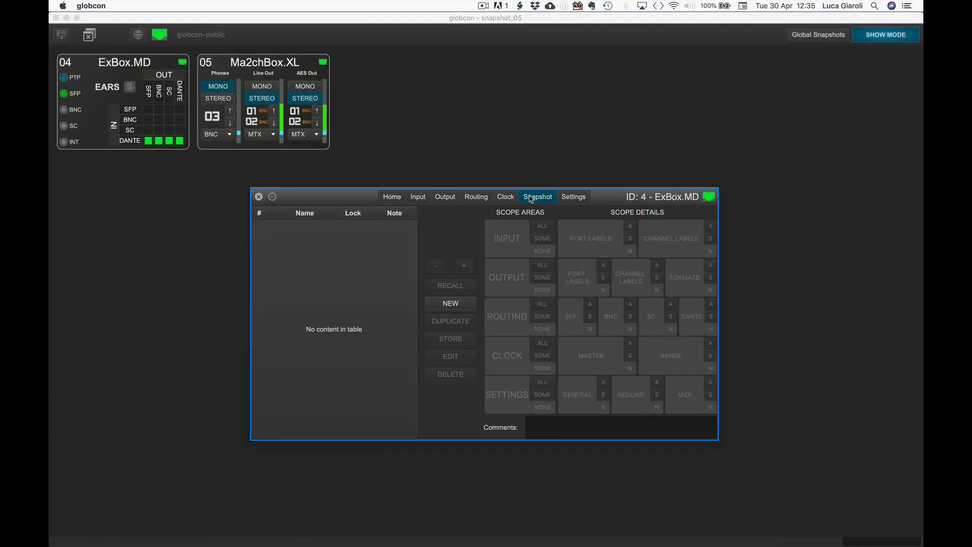
left_click(447, 304)
left_click(711, 304)
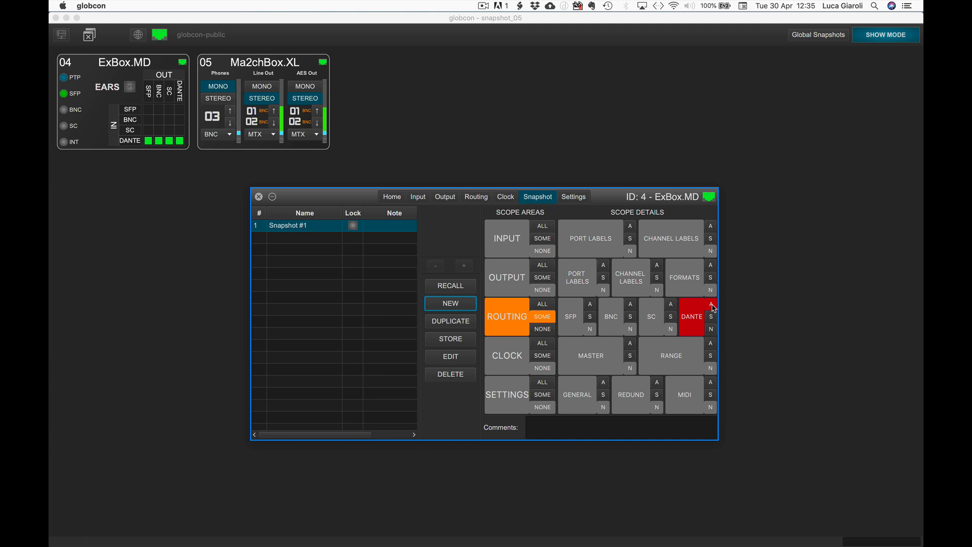
Duplicate Snapshot #1 of the ExBox.MD, and duplicate the resulting copy as well
left_click(450, 321)
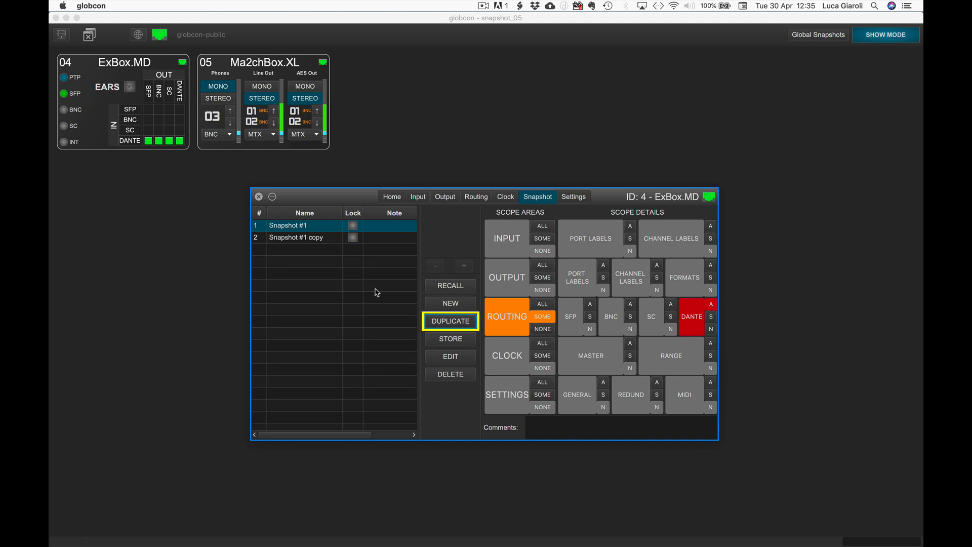
left_click(320, 243)
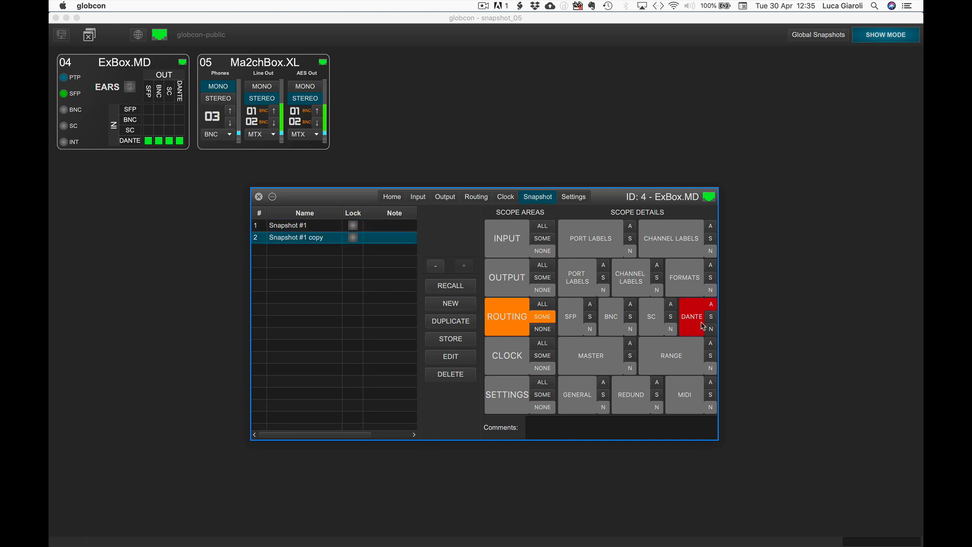
left_click(439, 325)
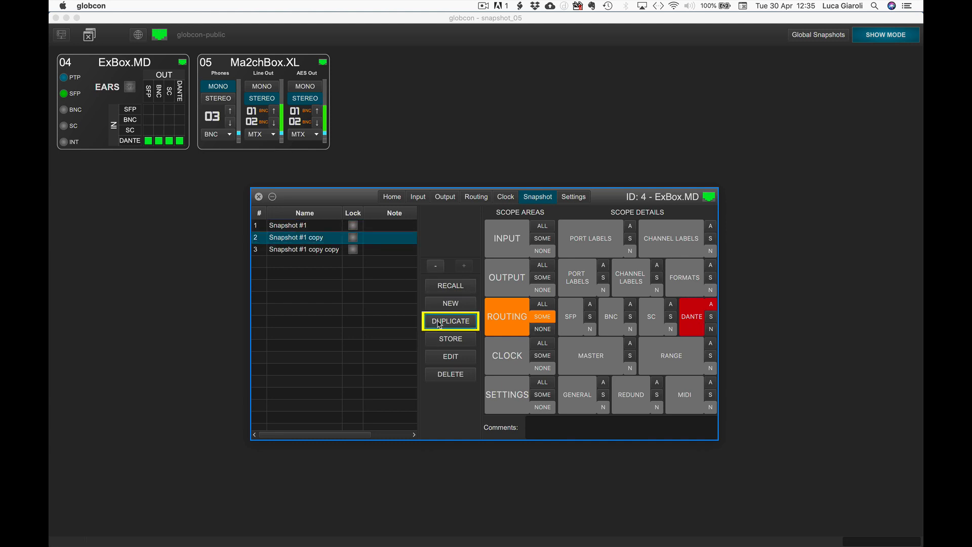
Rename the first ExBox.MD snapshot as "A- Dante"
left_click(296, 229)
double_click(296, 229)
type("A- Dante")
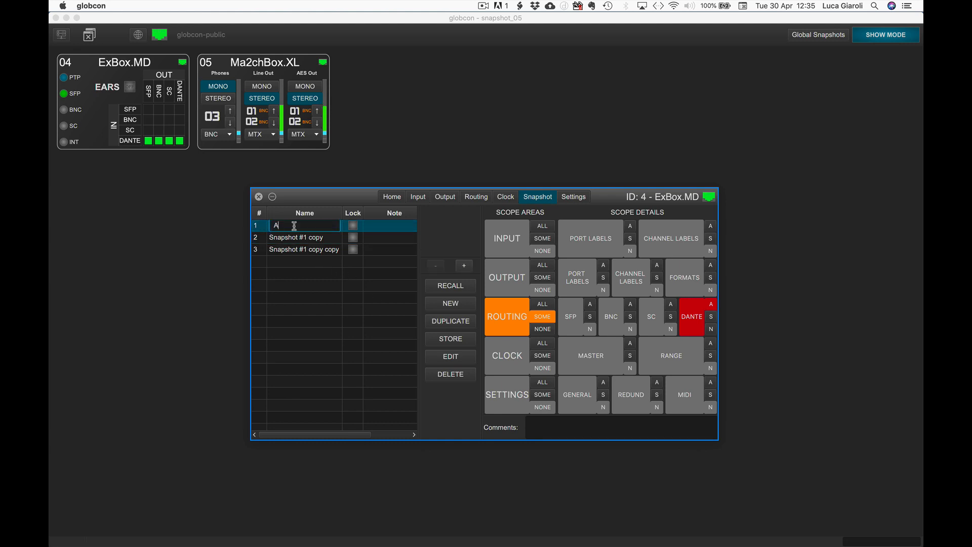
key("Return")
Rename the second snapshot as "A- SC" and change its routing scope from Dante to all SC
double_click(296, 237)
type("A- SC")
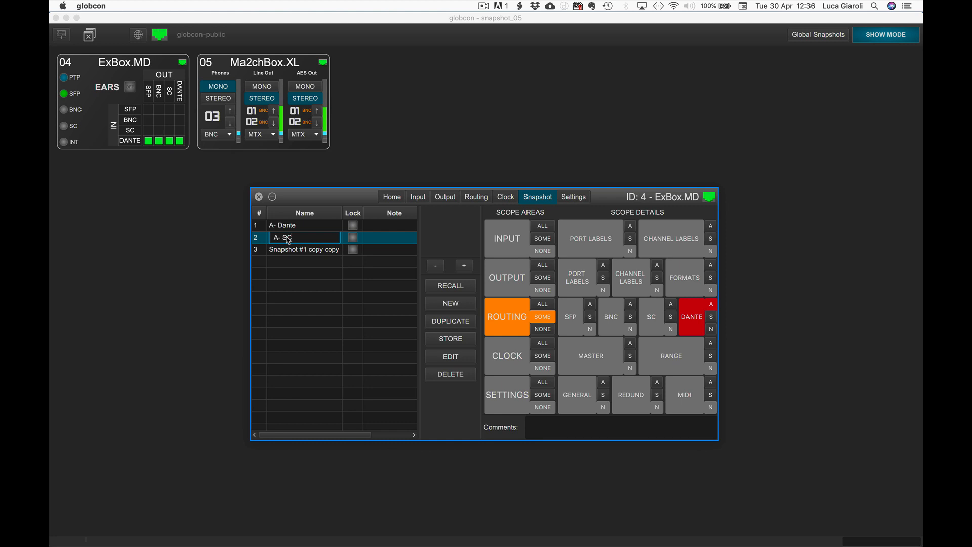
key("Return")
left_click(711, 330)
left_click(671, 304)
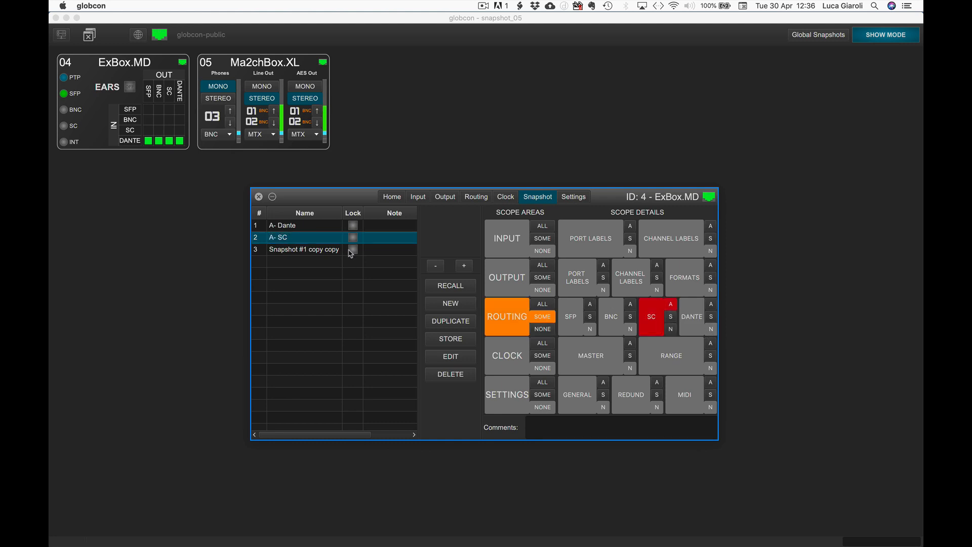
Rename the third snapshot as "A- BNC", change its routing scope from Dante to all BNC, and check the scopes of all three snapshots
left_click(288, 249)
left_click(287, 249)
type("A- BNC")
key("Return")
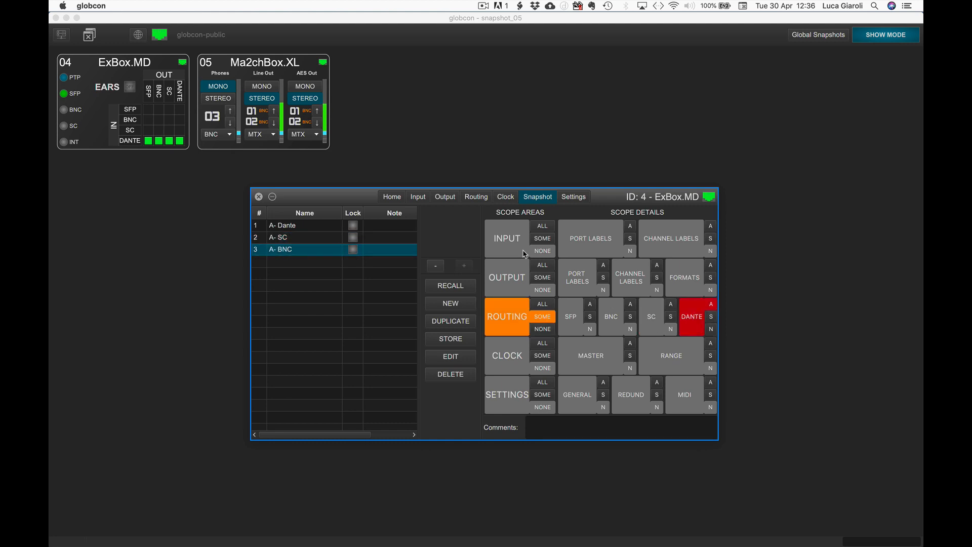
left_click(711, 330)
left_click(631, 306)
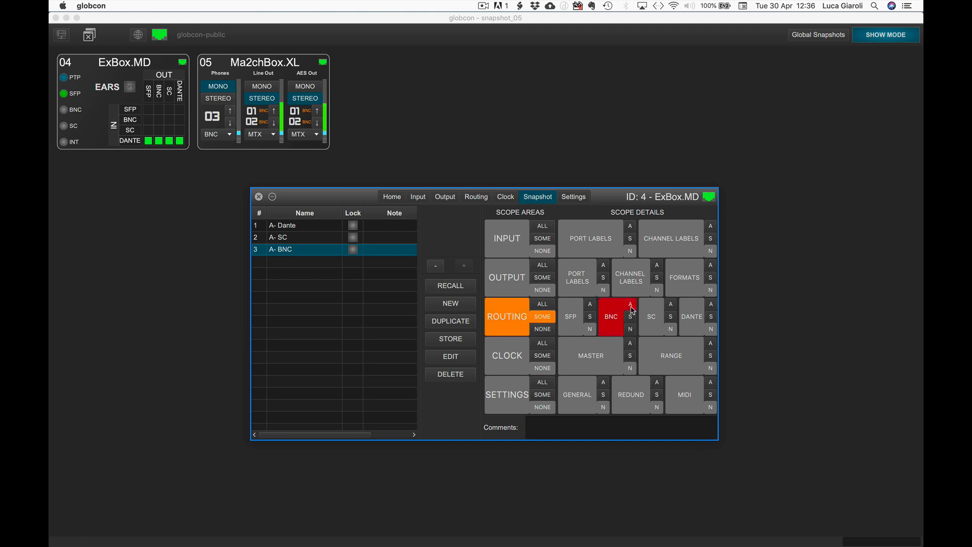
left_click(322, 228)
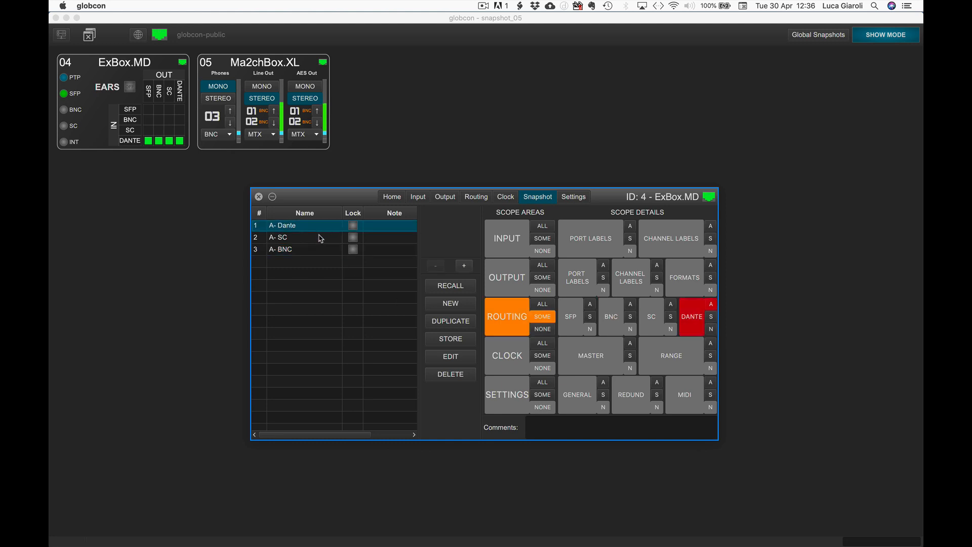
left_click(320, 237)
left_click(320, 250)
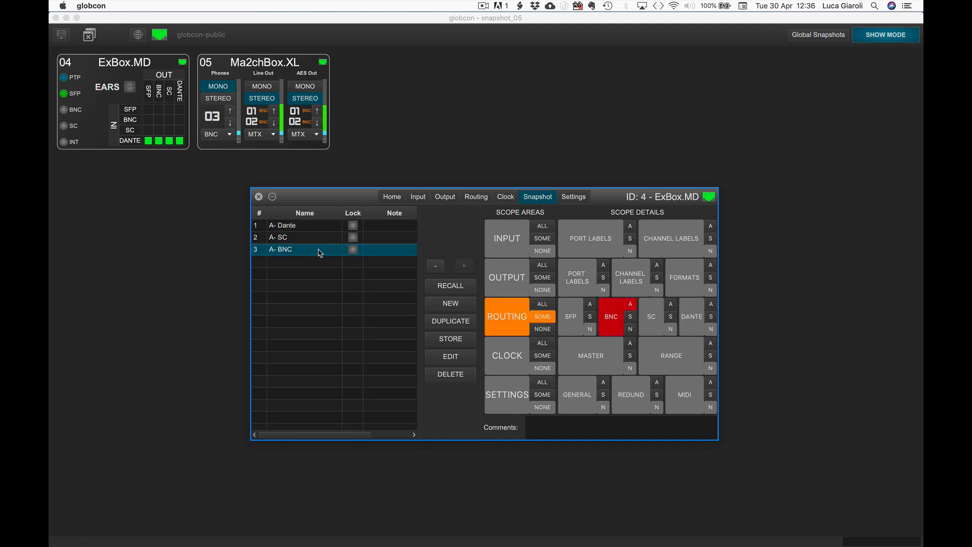
Route the ExBox.MD's SFP input to the BNC, SC and Dante outputs
left_click(397, 197)
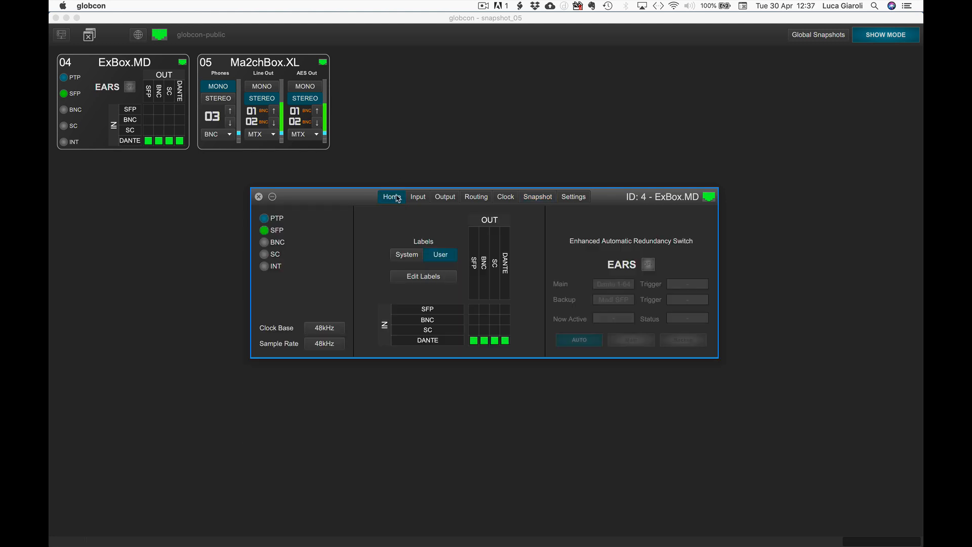
left_click(484, 309)
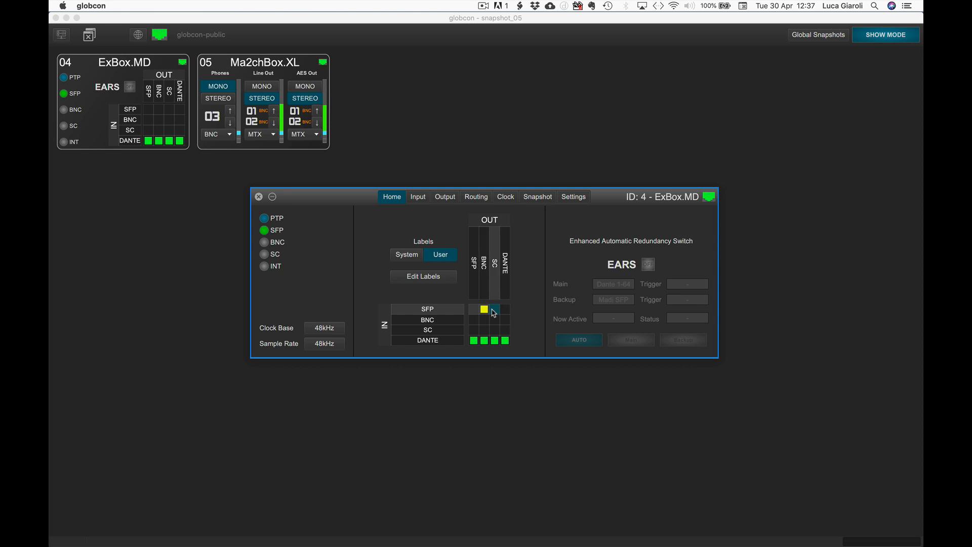
left_click(495, 310)
left_click(505, 309)
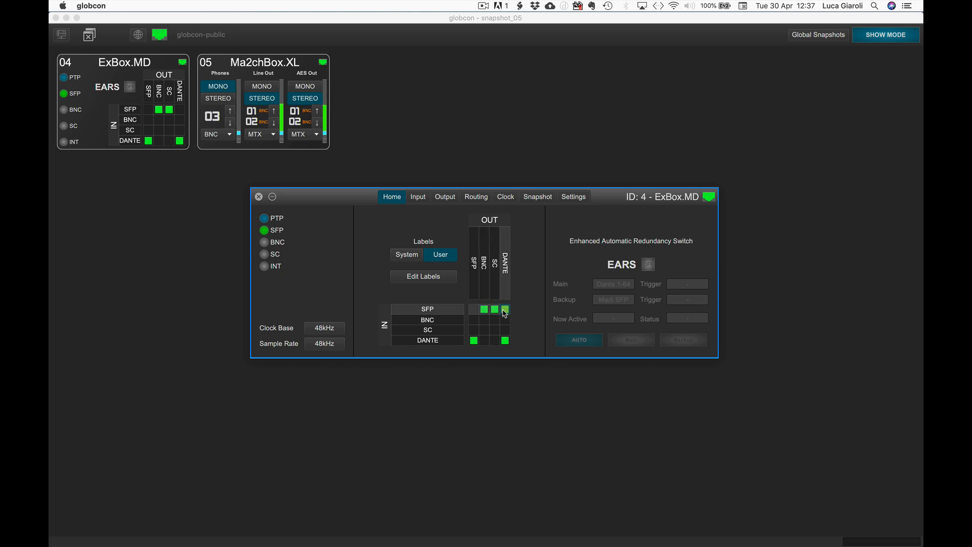
Add three ExBox.MD snapshots, B- Dante, B- SC and B- BNC, by creating a new snapshot and duplicating it twice
left_click(539, 197)
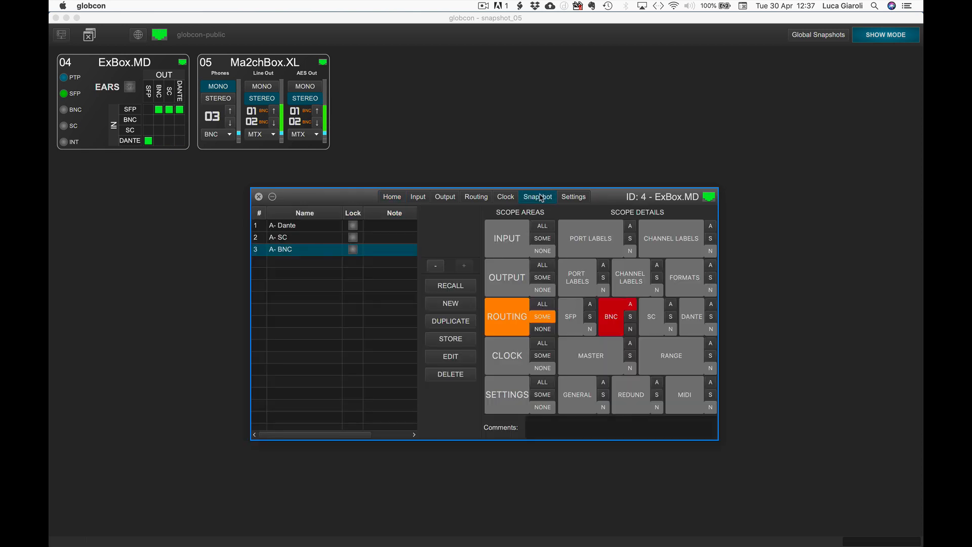
left_click(459, 303)
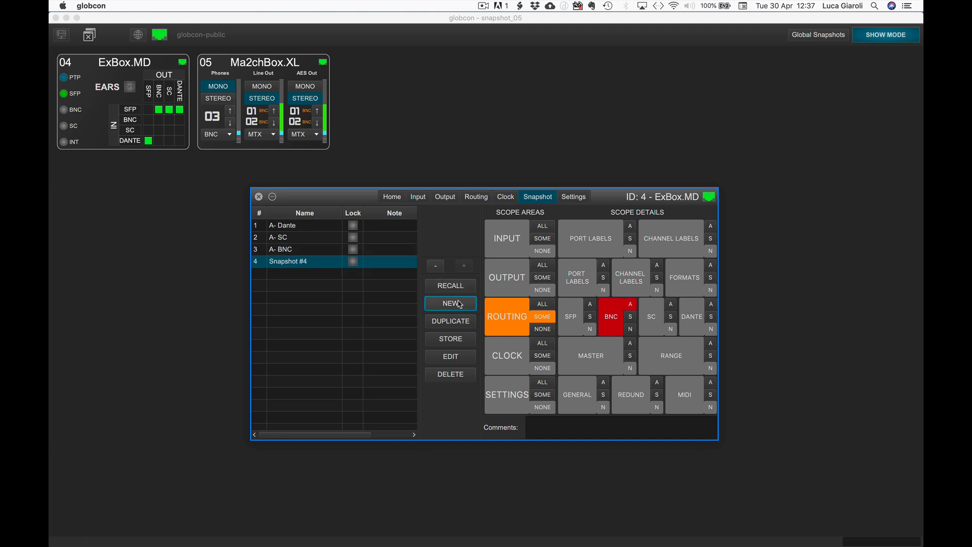
left_click(456, 321)
left_click(456, 321)
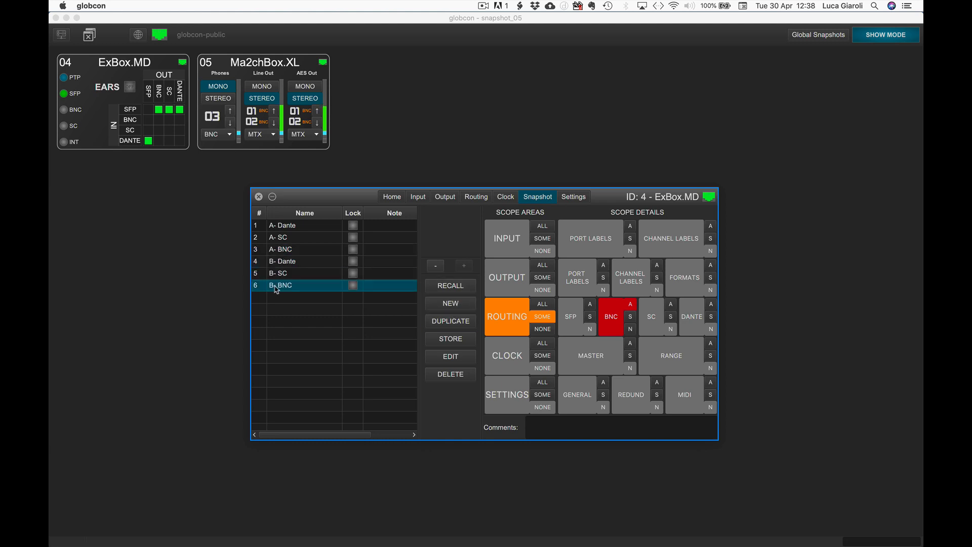
Check the scopes of the six ExBox.MD snapshots one after another, from A- Dante to B- BNC
left_click(290, 228)
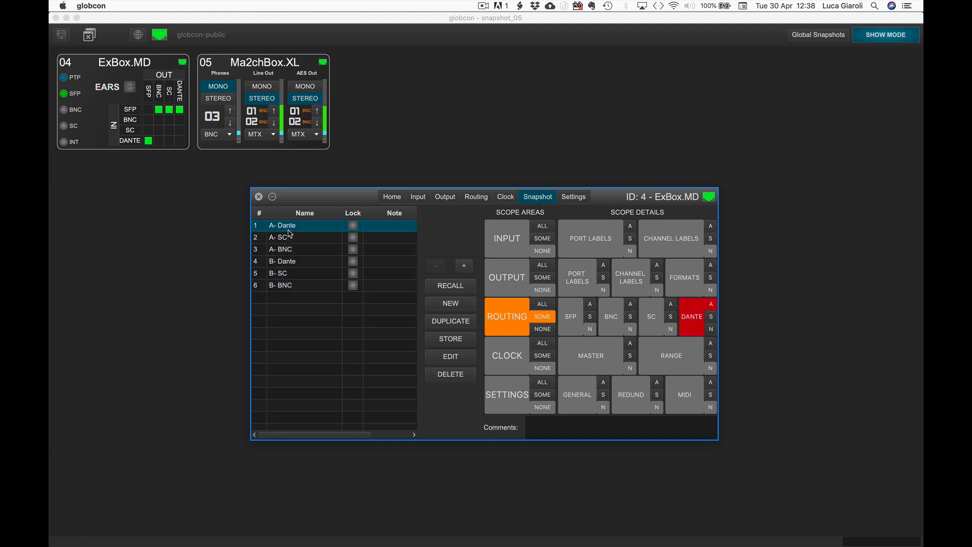
left_click(290, 238)
left_click(291, 250)
left_click(293, 262)
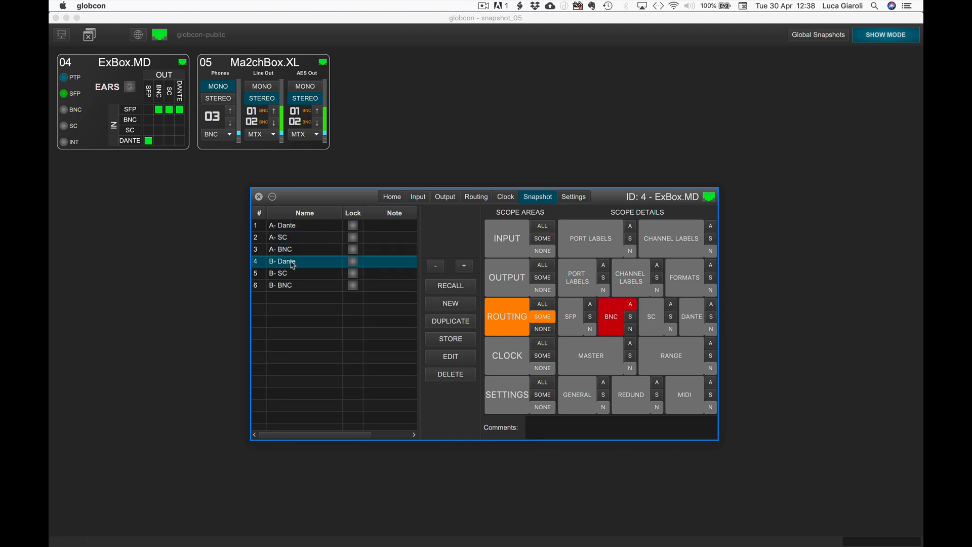
left_click(293, 274)
left_click(292, 285)
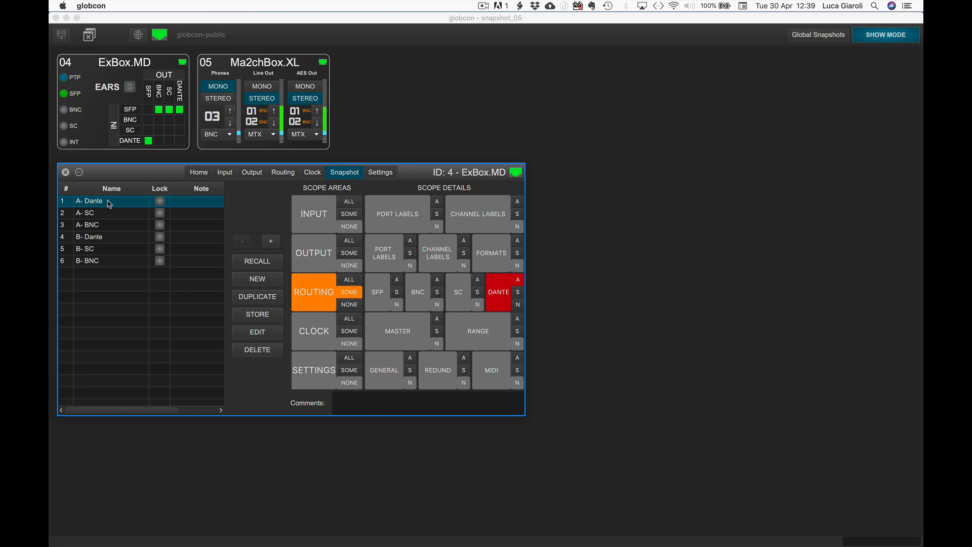
Recall the snapshots A- Dante, A- SC and A- BNC one after another on the ExBox.MD
left_click(246, 262)
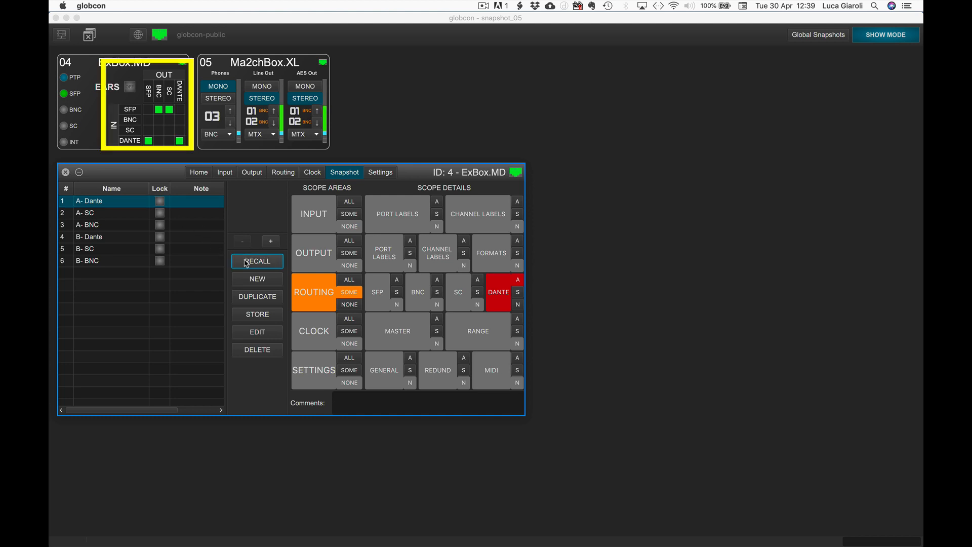
left_click(108, 213)
left_click(255, 262)
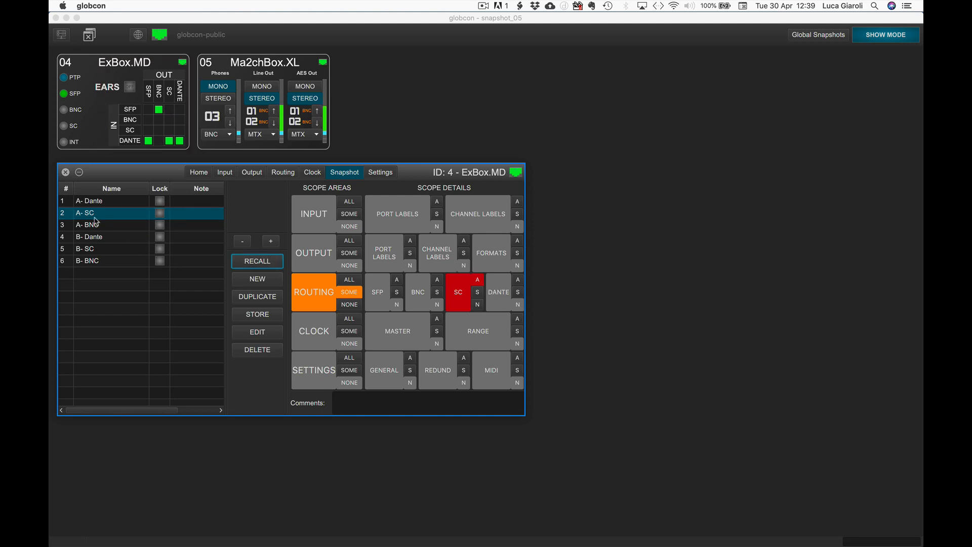
left_click(98, 226)
left_click(257, 263)
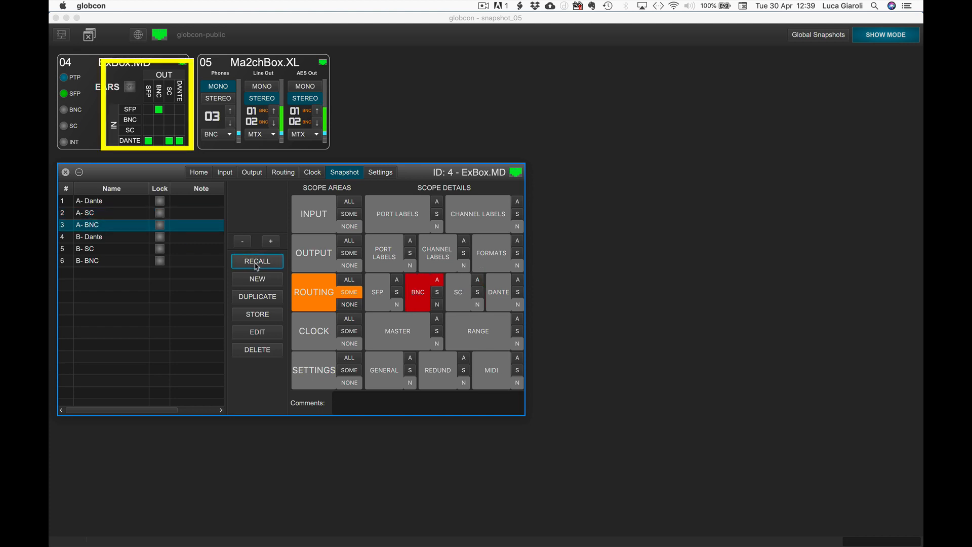
Recall the snapshots B- Dante, B- SC and B- BNC one after another on the ExBox.MD
key("Down")
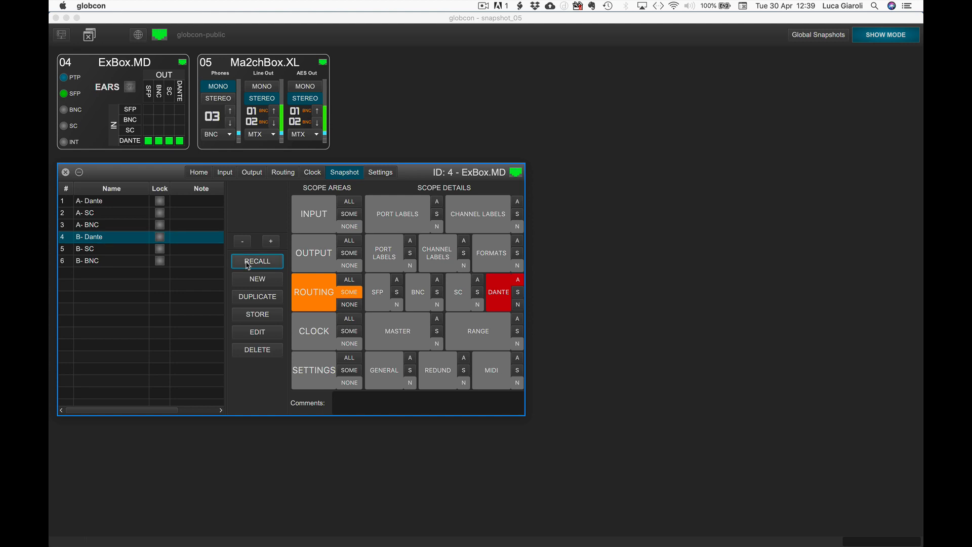
left_click(248, 262)
key("Down")
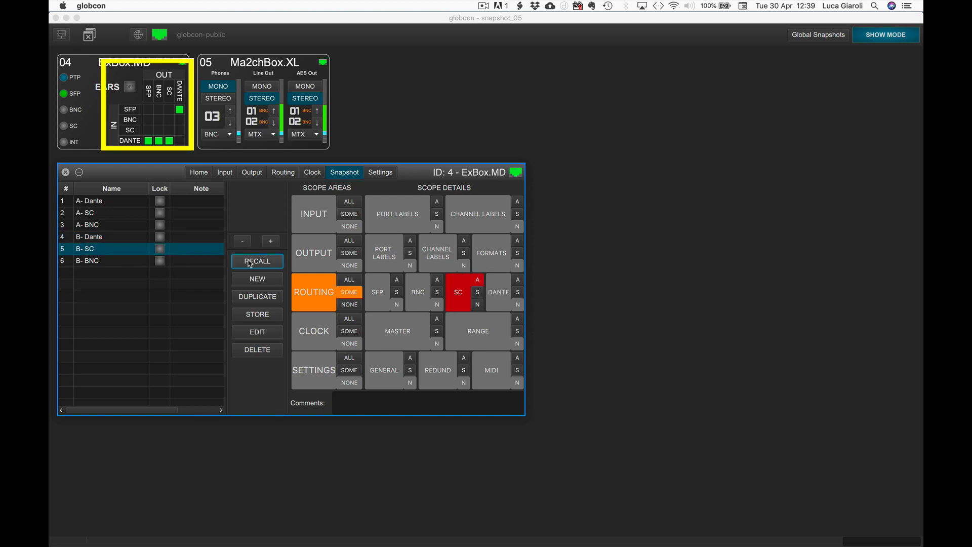
left_click(249, 263)
key("Down")
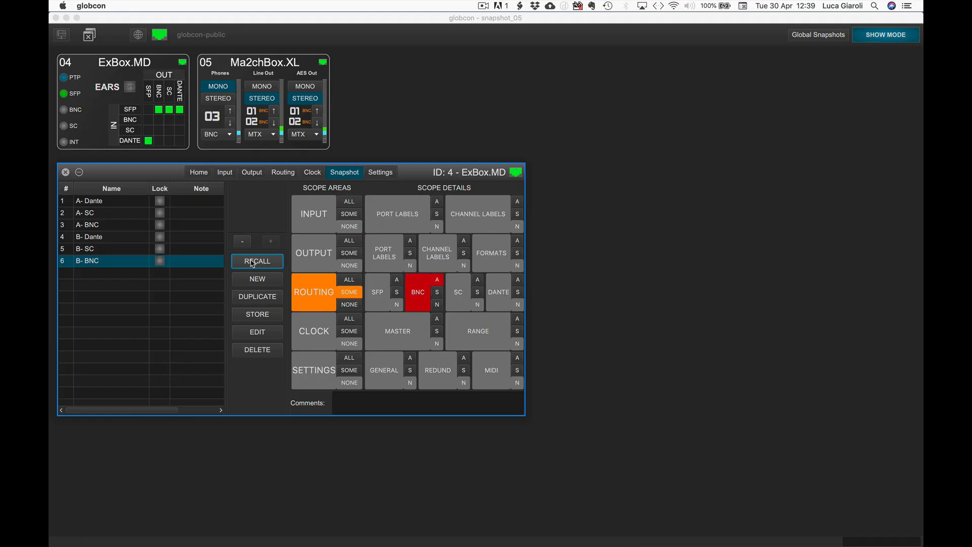
Select all three A snapshots, A- Dante to A- BNC, and recall them together
left_click(117, 201)
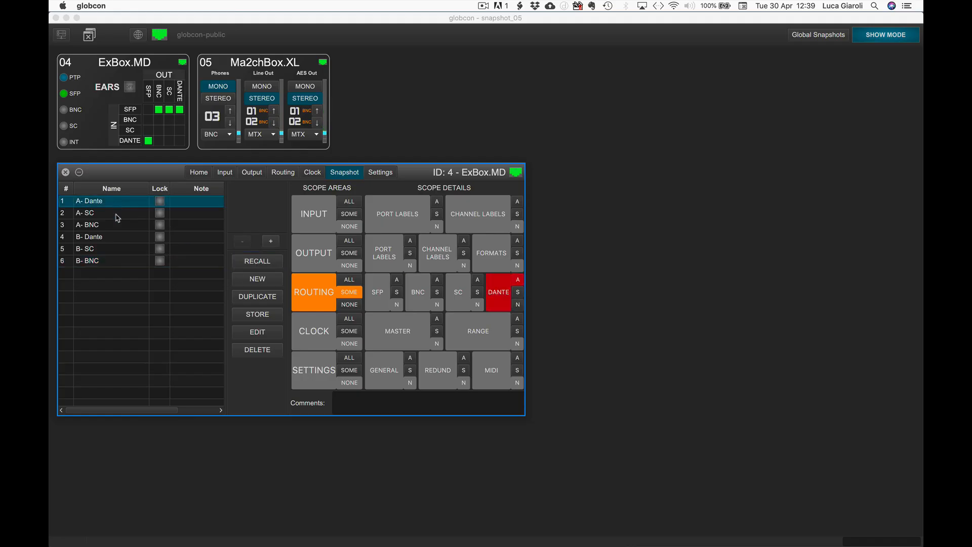
left_click(117, 225, "shift")
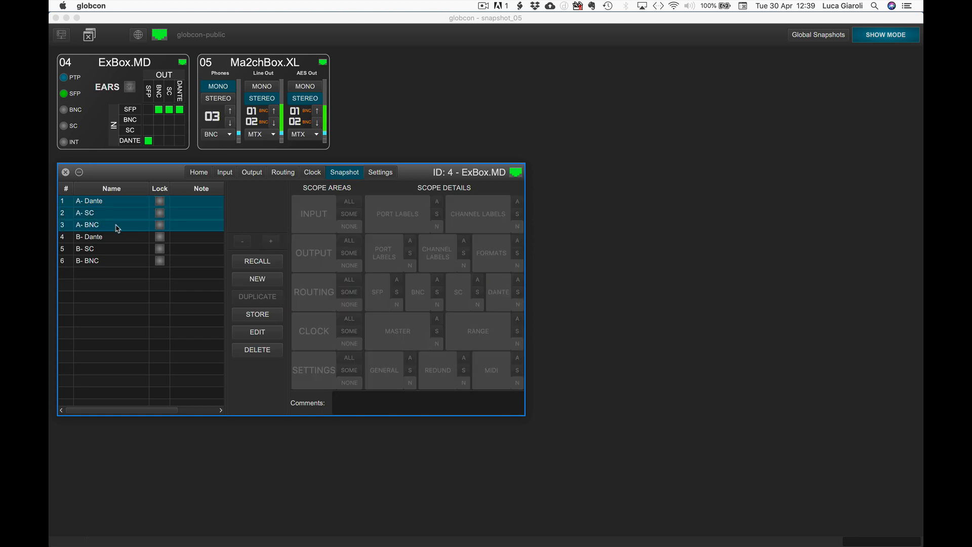
left_click(267, 261)
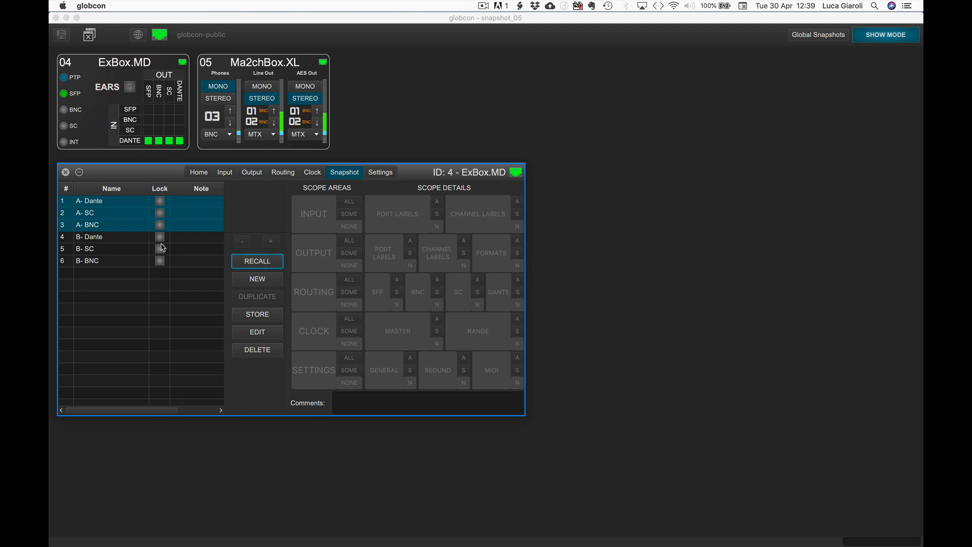
Select only the B- SC and B- BNC snapshots and recall them together
left_click(117, 250)
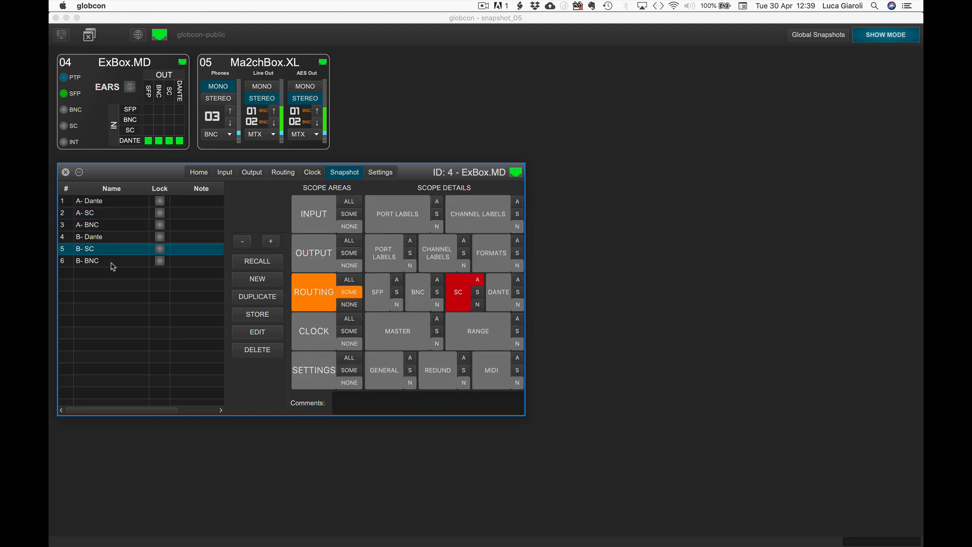
left_click(113, 260, "shift")
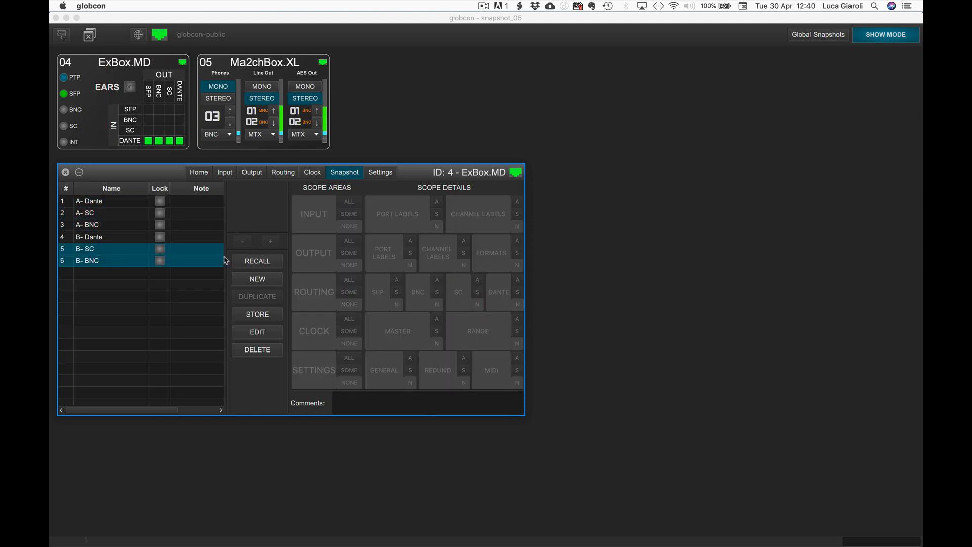
left_click(260, 263)
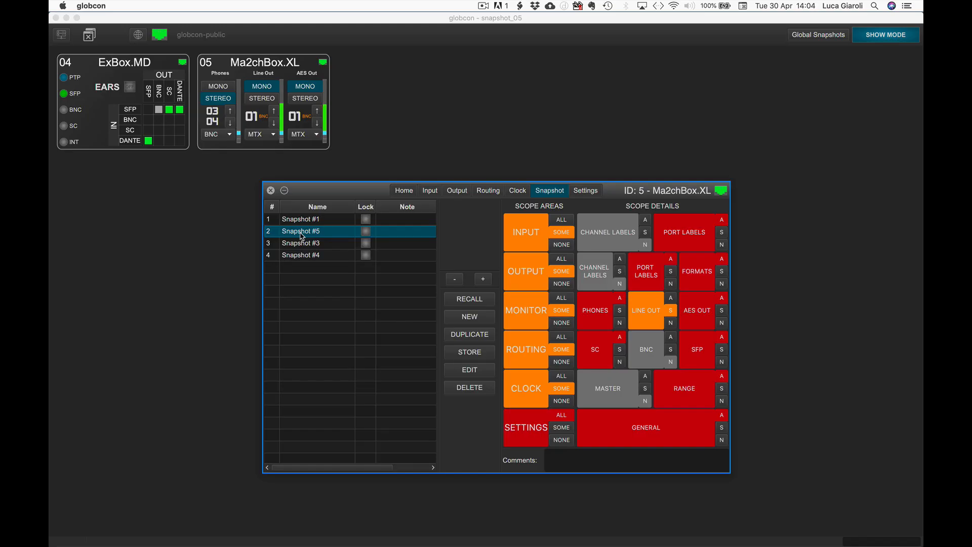
Copy the Ma2chBox.XL's second snapshot, Snapshot #5, and paste only its scope set onto Snapshot #4
right_click(302, 235)
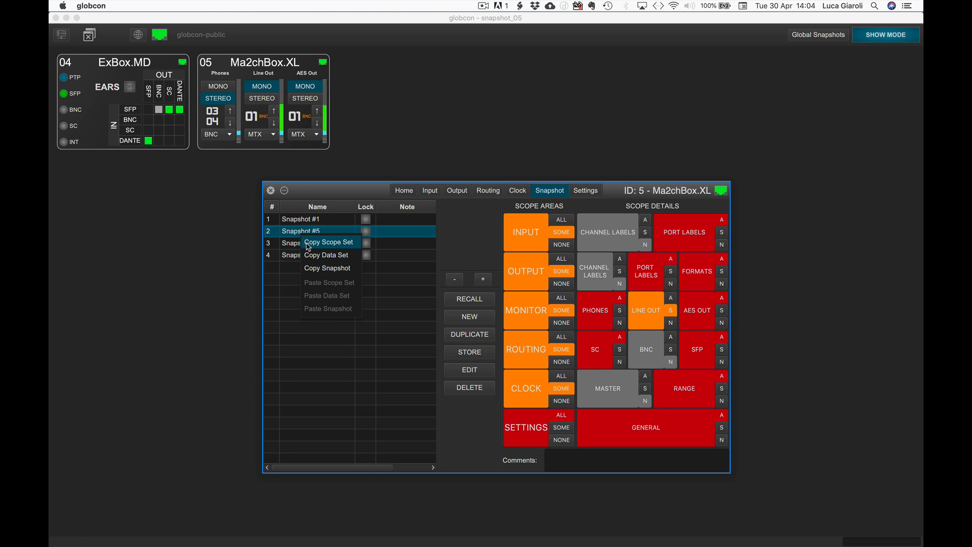
left_click(307, 269)
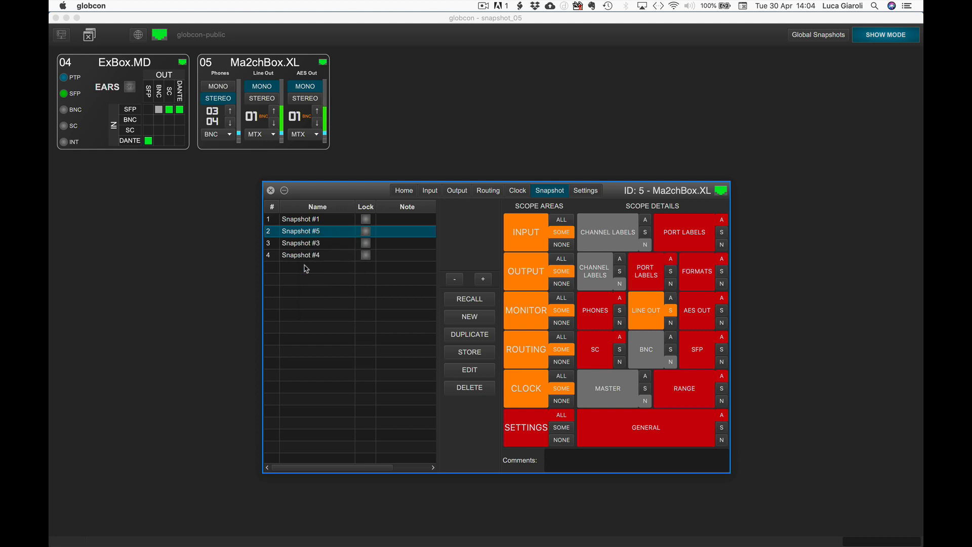
left_click(308, 260)
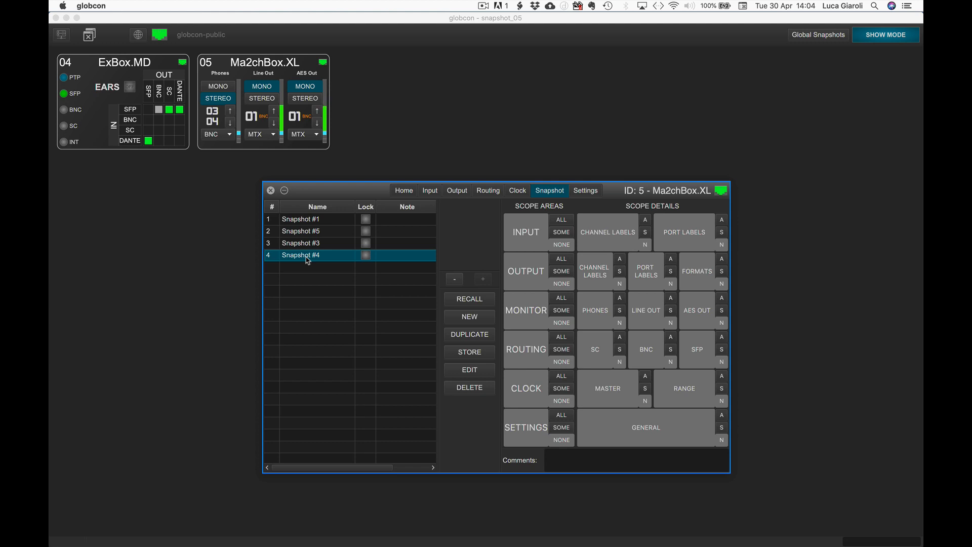
right_click(307, 261)
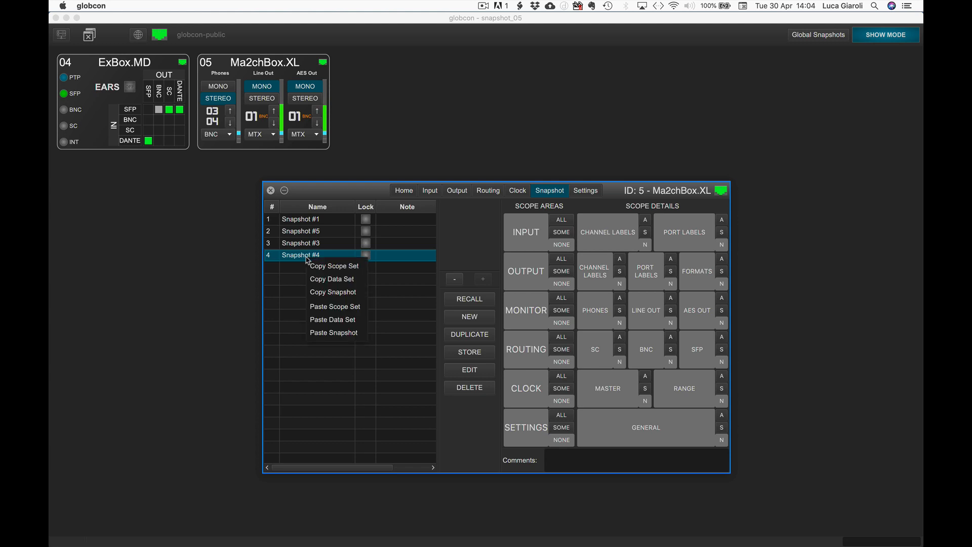
left_click(317, 310)
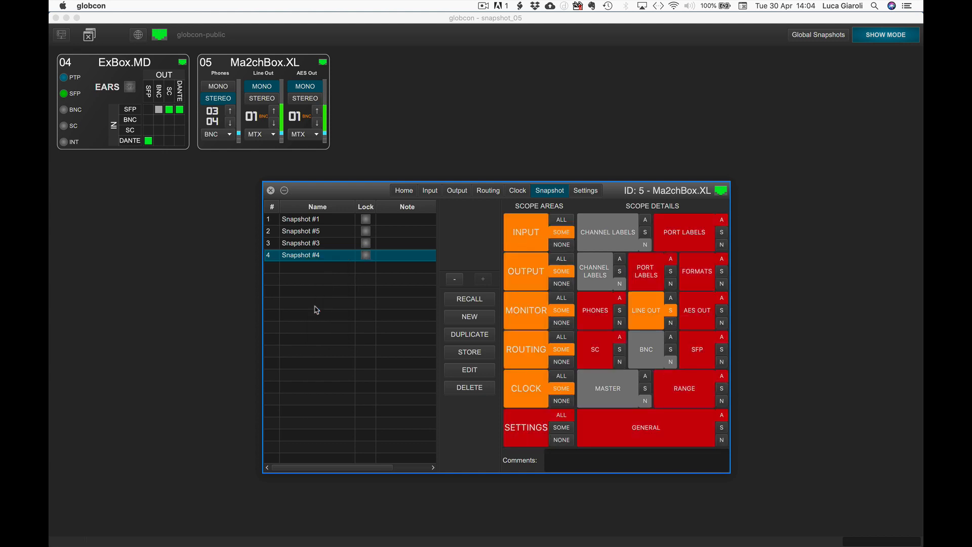
Paste only the data set of the copied snapshot onto Snapshot #3
left_click(309, 245)
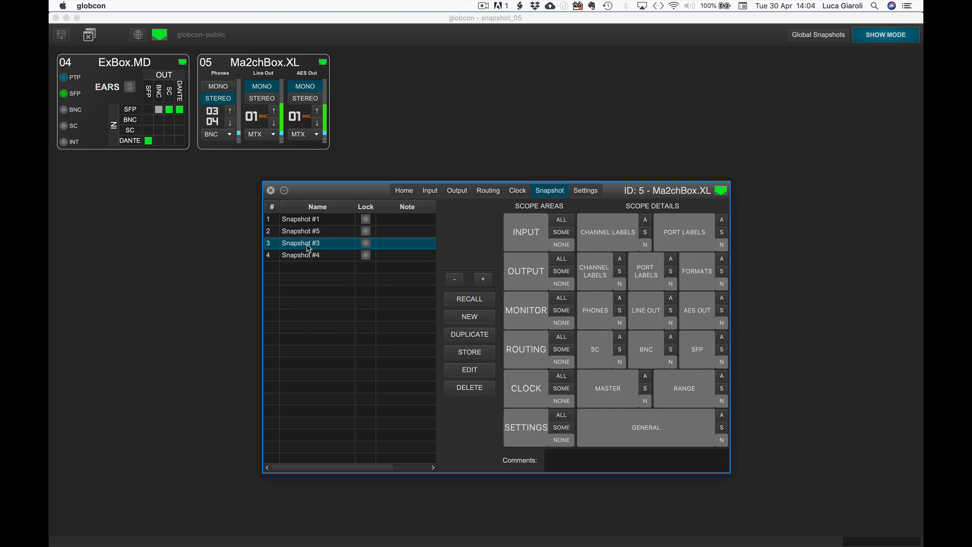
right_click(308, 247)
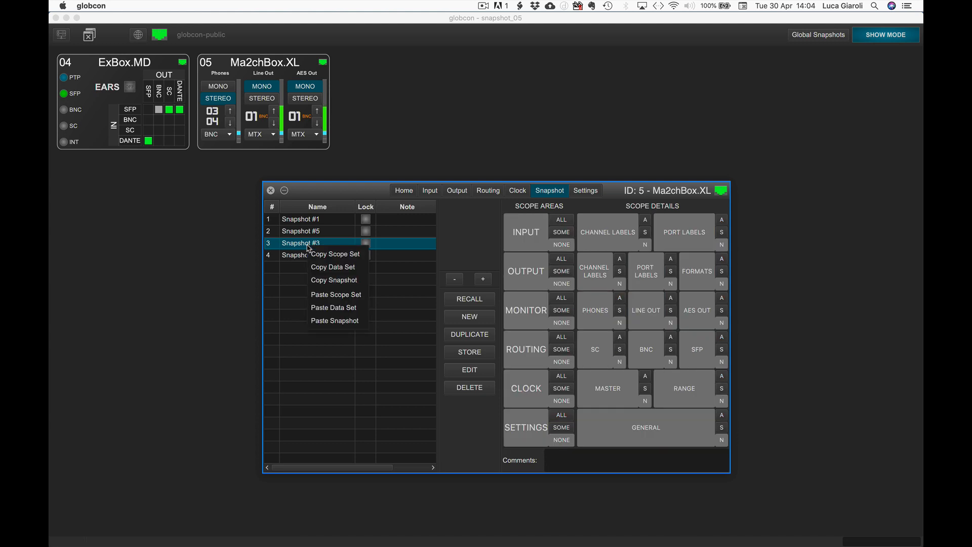
left_click(318, 308)
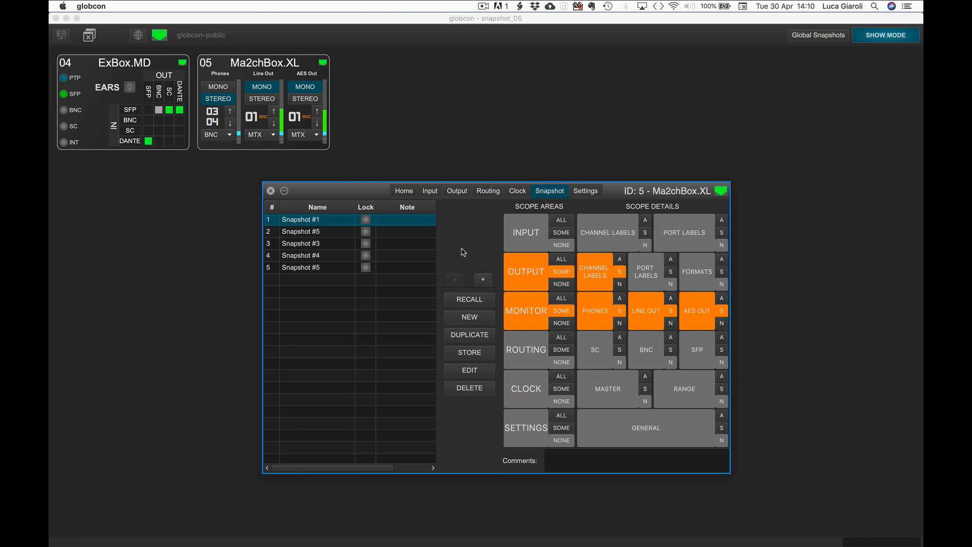
Lock the first two Ma2chBox.XL snapshots, Snapshot #1 and Snapshot #5
left_click(366, 220)
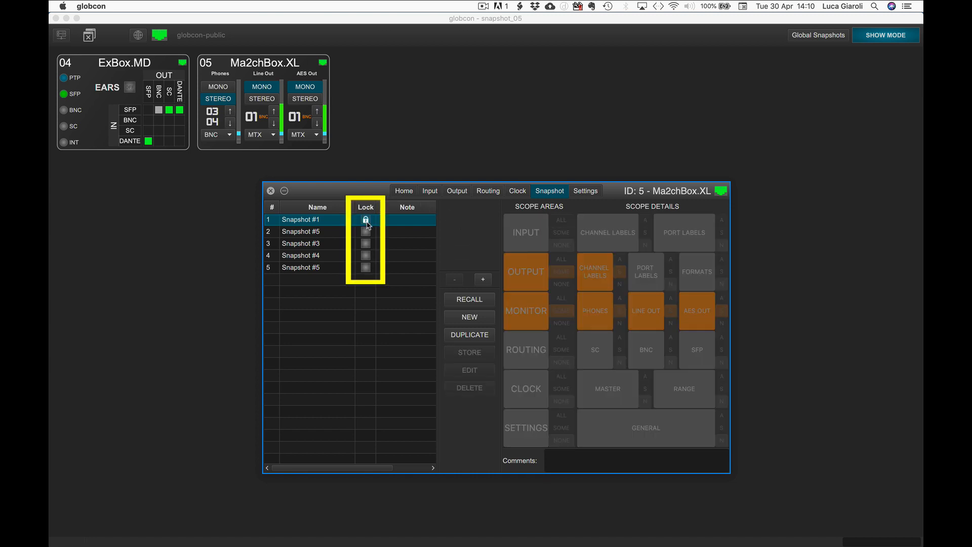
left_click(362, 234)
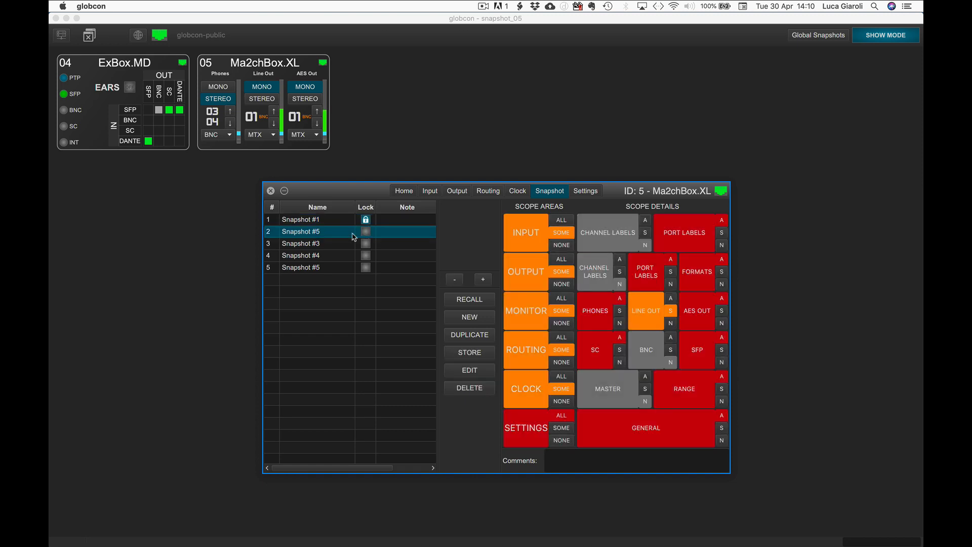
left_click(366, 232)
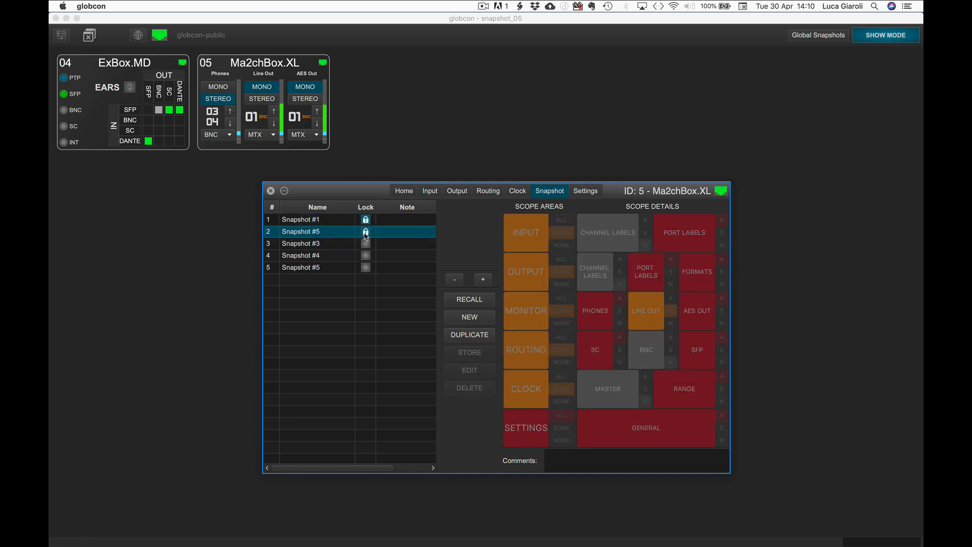
Step through the snapshots in the scope editor to Snapshot #3 and scope two adjacent SC output columns of the SC routing matrix
double_click(538, 238)
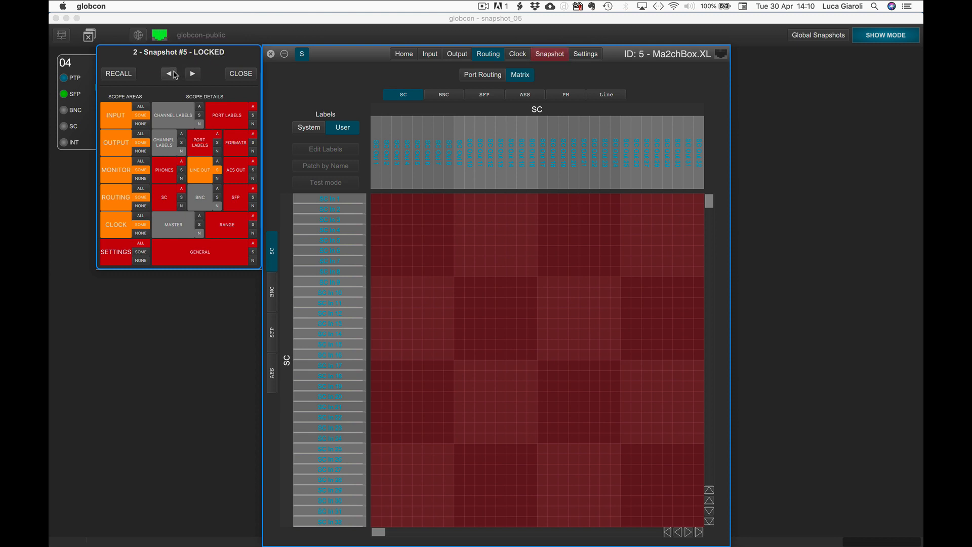
left_click(172, 74)
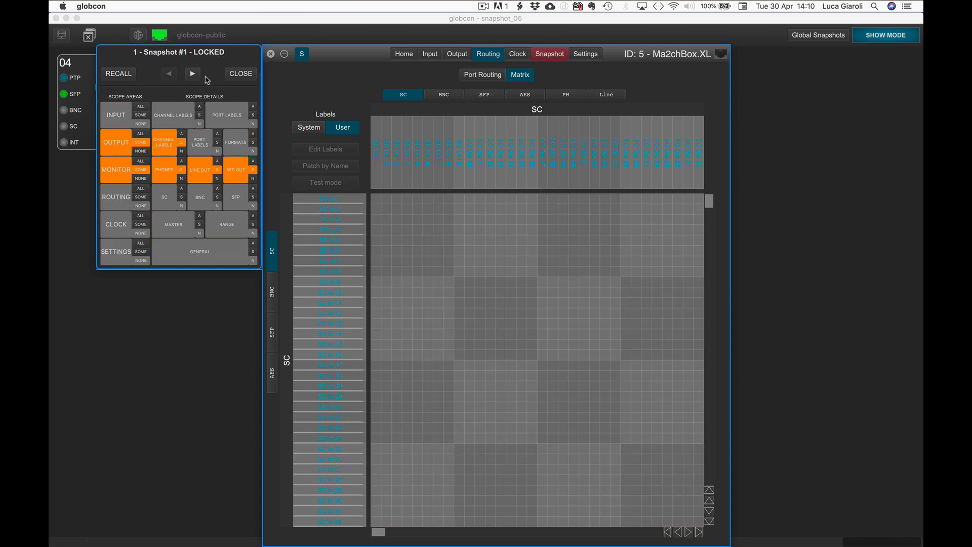
left_click(193, 74)
left_click(193, 74)
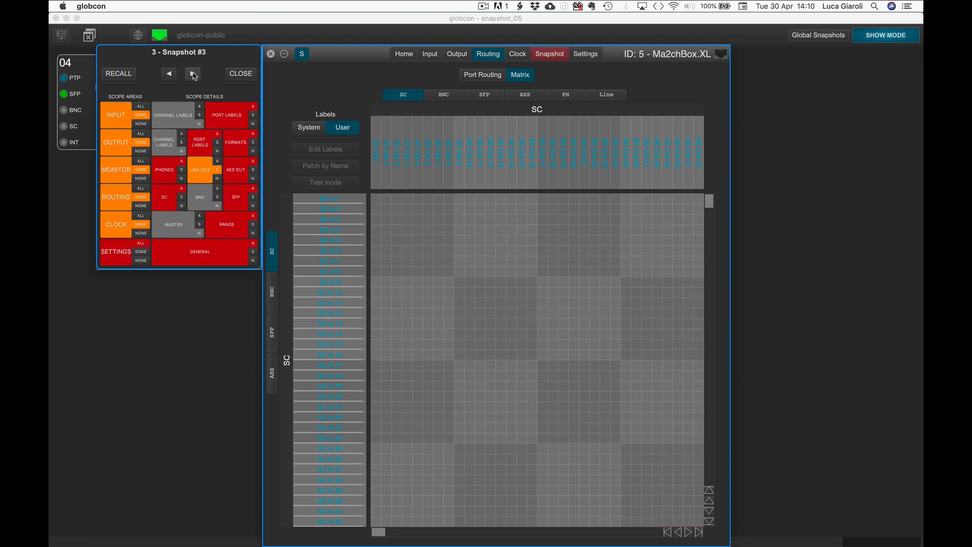
left_click(490, 243)
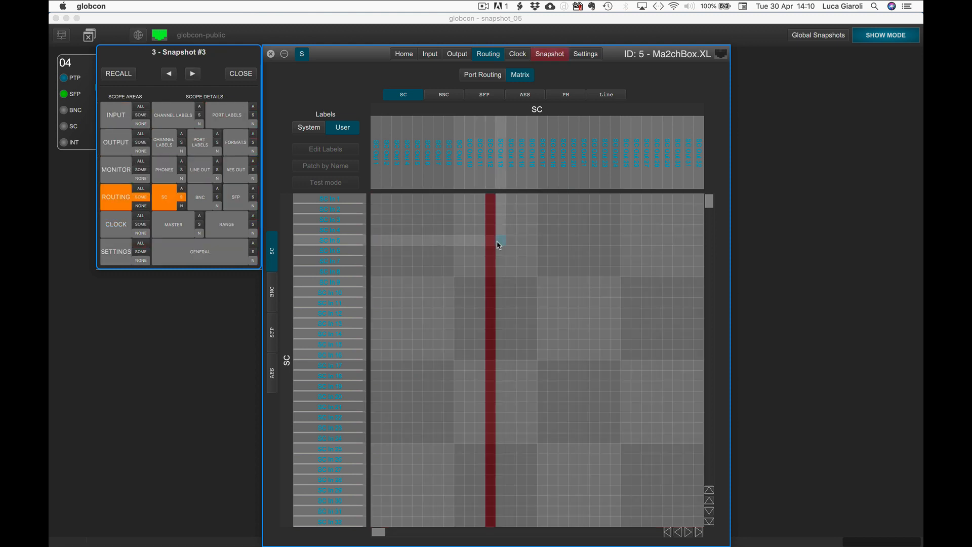
left_click(499, 244)
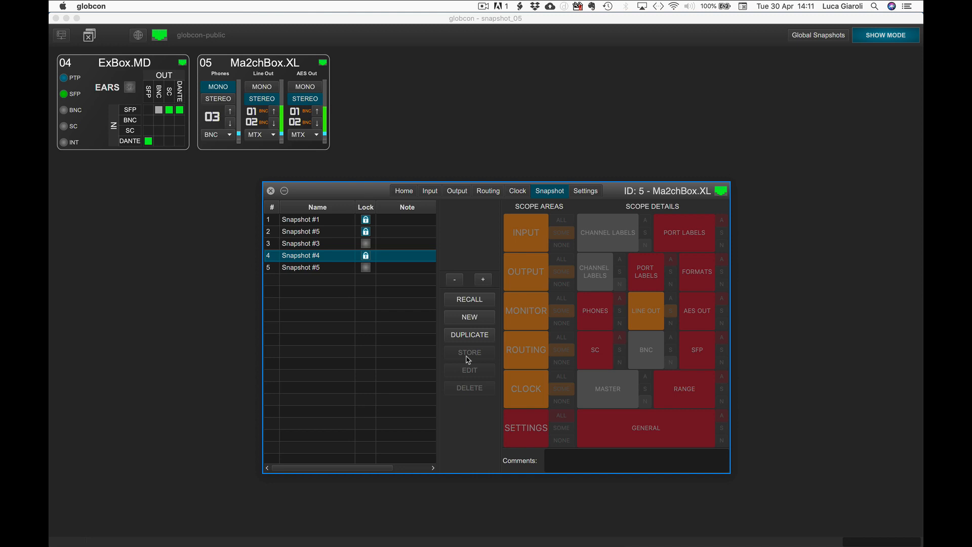
Delete the Ma2chBox.XL snapshots in rows 1 through 5 together, including the locked ones, and accept the deletion
left_click(320, 220)
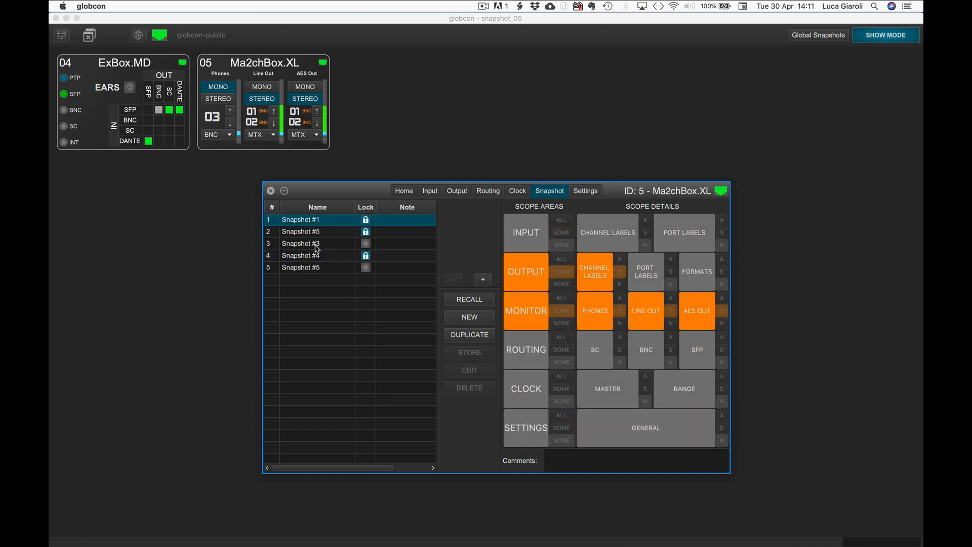
left_click(315, 268, "shift")
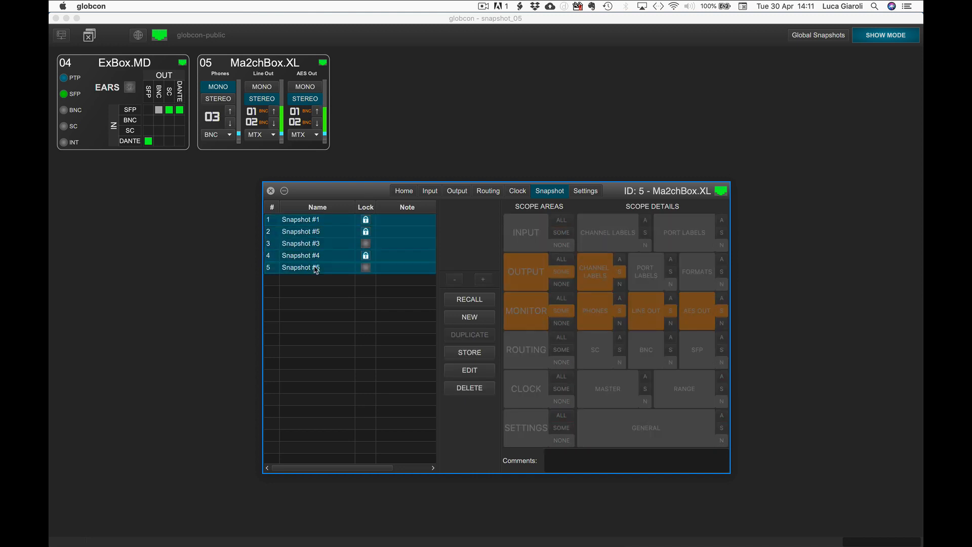
left_click(473, 388)
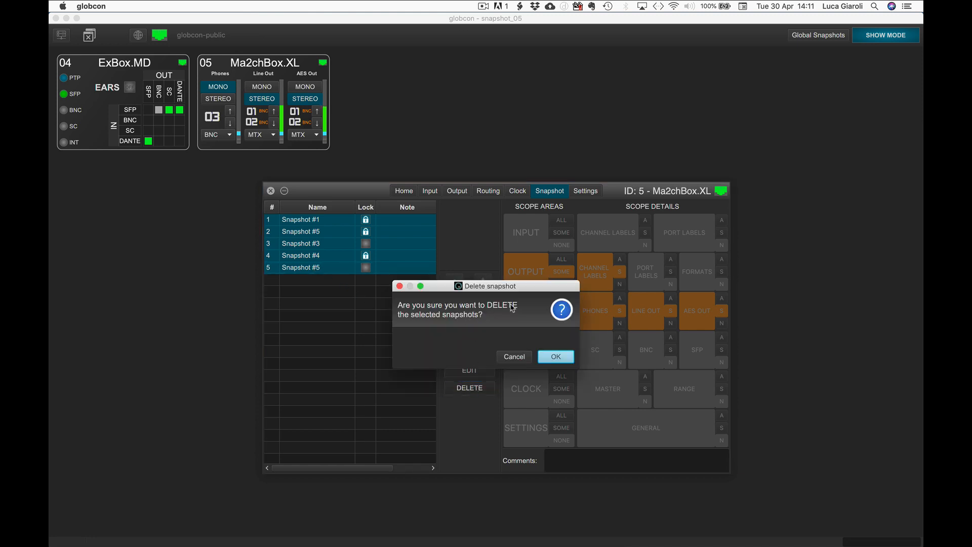
left_click(547, 358)
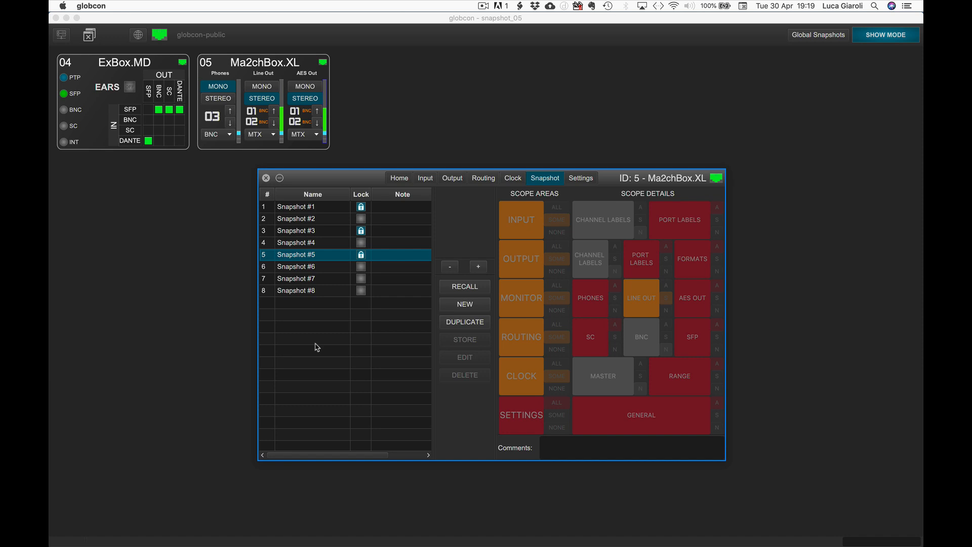
Reorder the list by moving Snapshot #5 above #4, Snapshot #6 last, and Snapshots #1, #3 and #5 together between #7 and #8
mouse_move(309, 254)
left_mouse_down()
mouse_move(303, 277)
mouse_move(303, 266)
left_mouse_up()
left_click(308, 209)
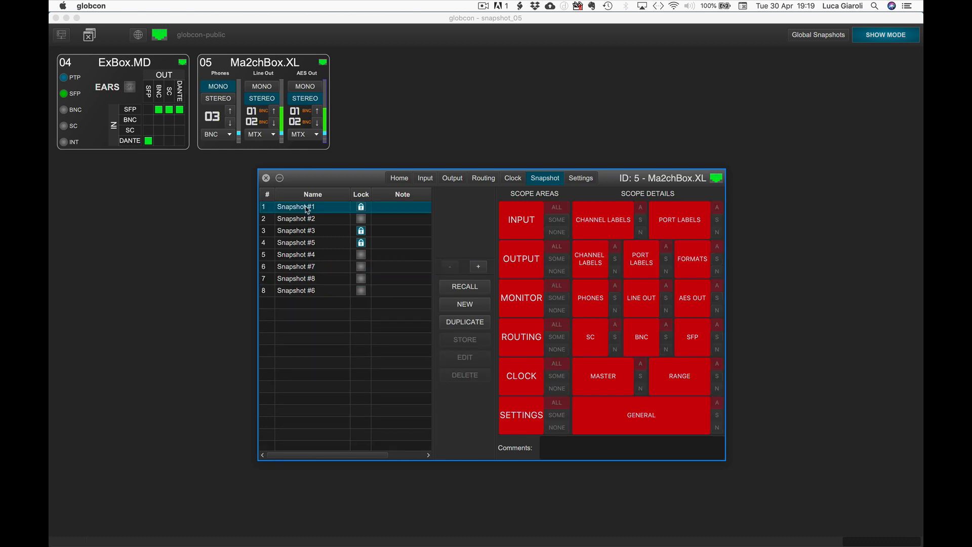
left_click(306, 232, "super")
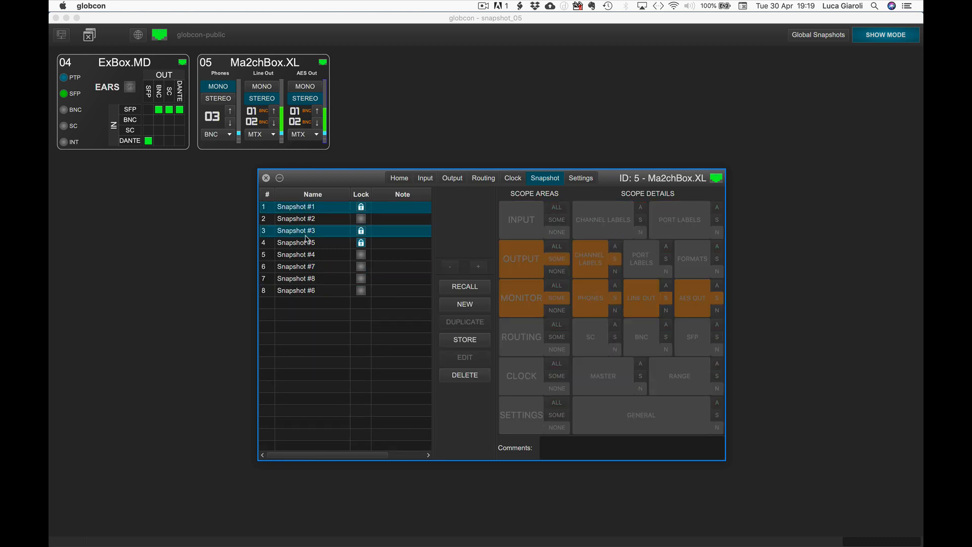
left_click(307, 244, "super")
left_click_drag(307, 244, 307, 277)
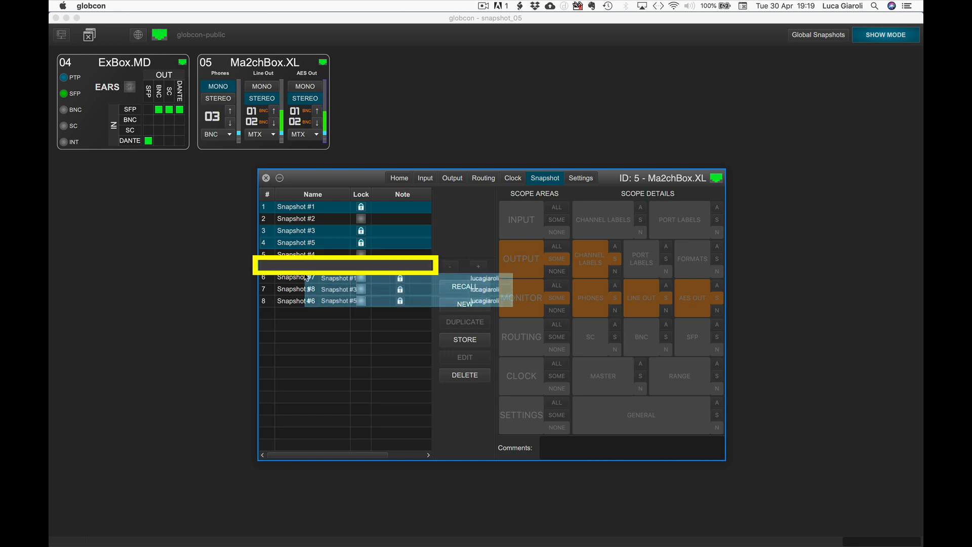
left_click_drag(306, 277, 306, 277)
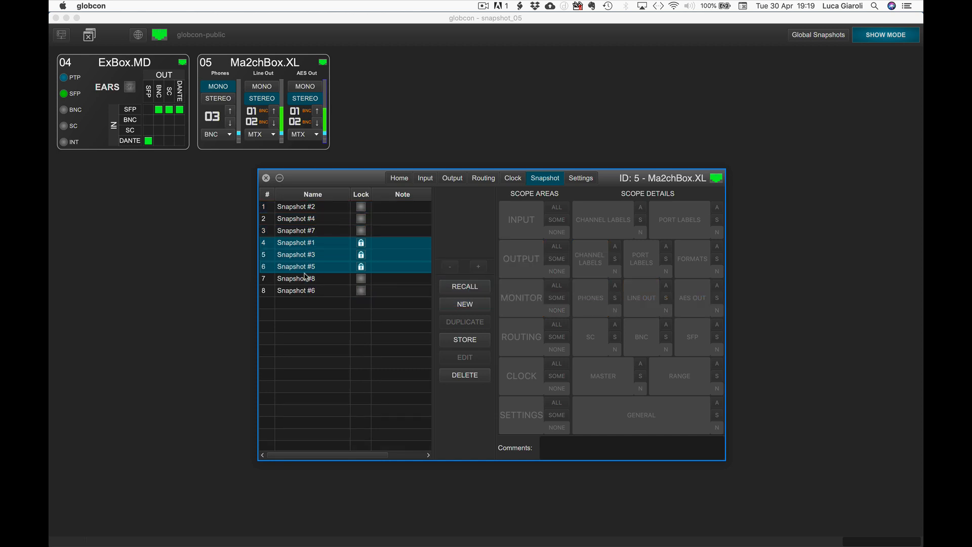